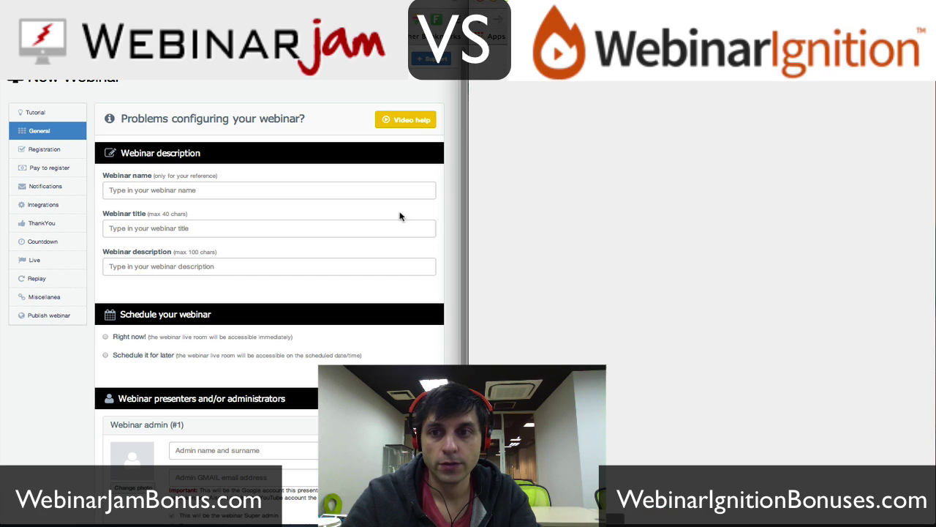
- Place the cursor in WebinarJam's empty Webinar name field
{"action": "left_click", "coordinate": [196, 190]}
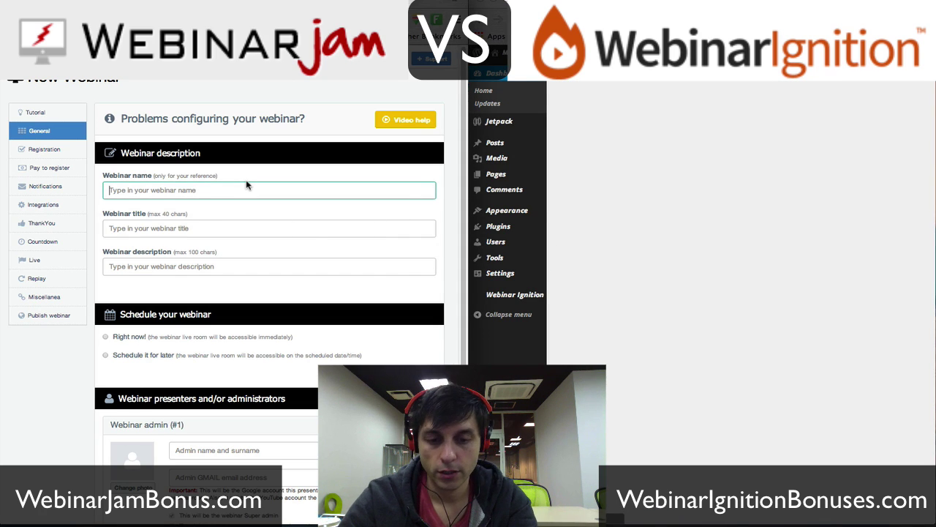
- Name the webinar 'WEbinar Jam VS Webinar Ignition Heads Up!' and copy that name into the title
{"action": "type", "text": "WEbinar Jam VS Webinar Ign"}
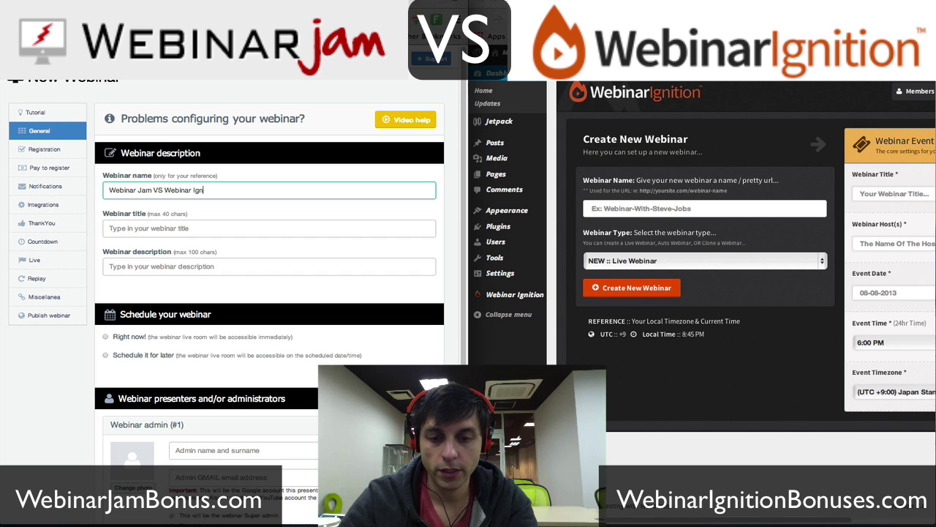
{"action": "type", "text": "ition He"}
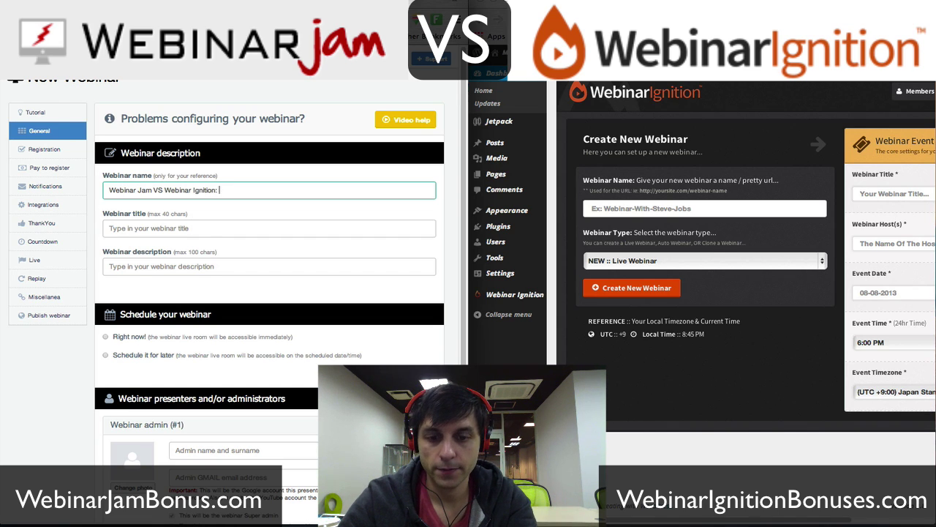
{"action": "type", "text": "ads Up!"}
{"action": "left_click", "coordinate": [174, 229]}
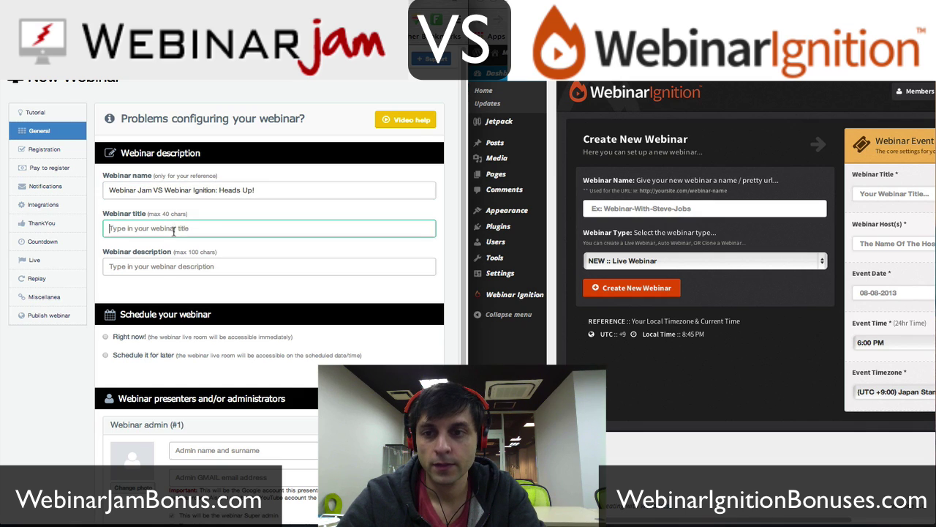
{"action": "left_click_drag", "start_coordinate": [260, 190], "coordinate": [27, 186]}
{"action": "key", "text": "ctrl+c"}
{"action": "left_click", "coordinate": [141, 229]}
{"action": "key", "text": "ctrl+v"}
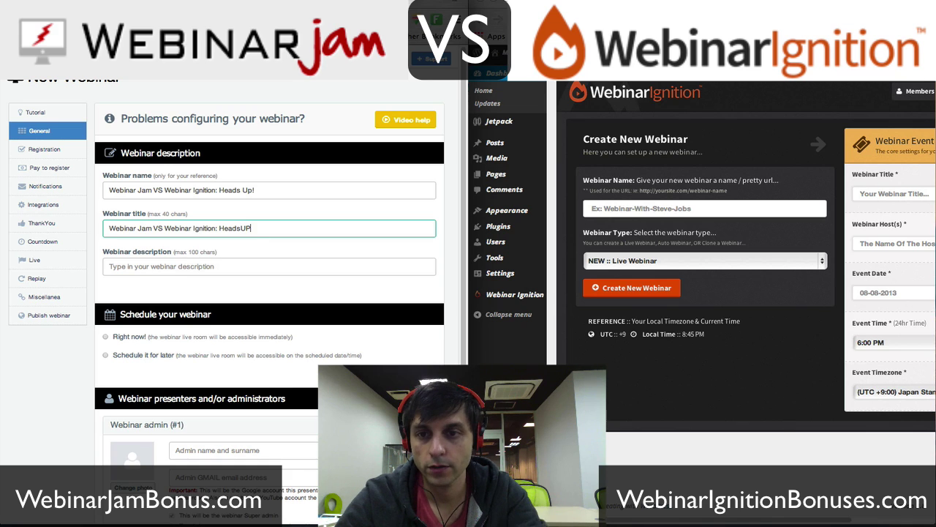
- Enter a description comparing WebinarJam and WebinarIgnition that warns against Webinar Express
{"action": "left_click", "coordinate": [141, 269]}
{"action": "type", "text": "A heads up comparison of"}
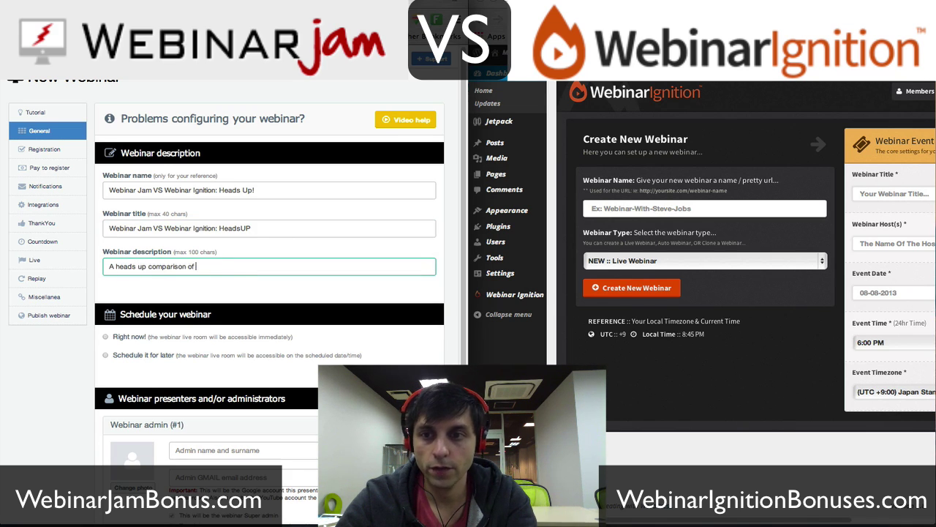
{"action": "type", "text": " webinar jam and webinar igni"}
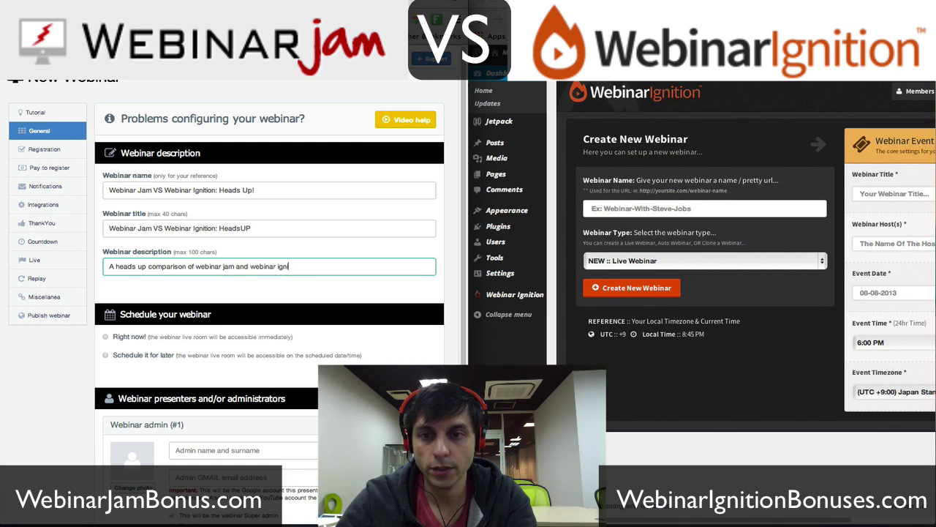
{"action": "type", "text": "tion. don't even bothe"}
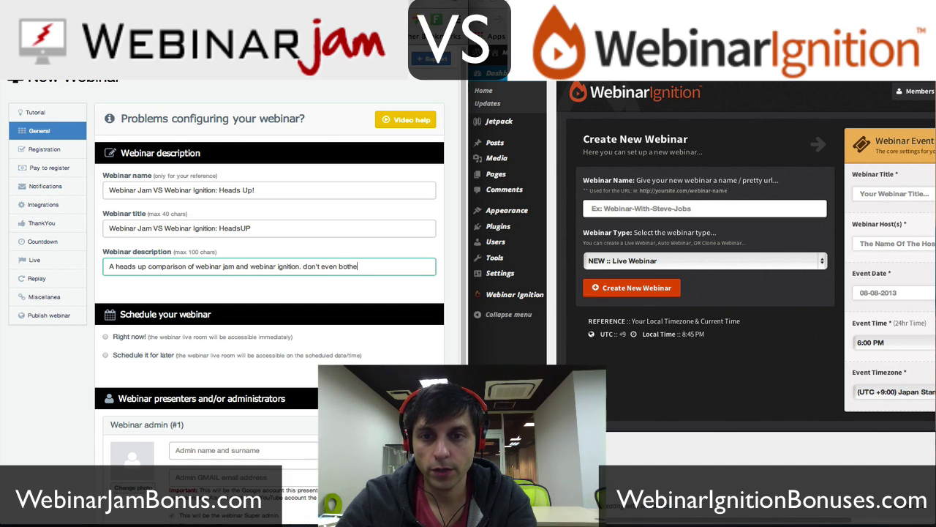
{"action": "type", "text": "r with Webinar Exp"}
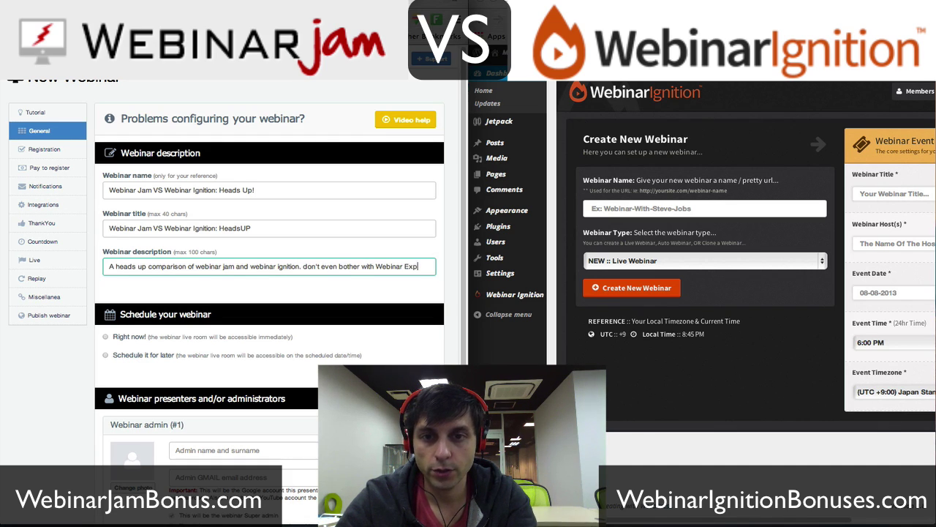
{"action": "type", "text": "ress Ar"}
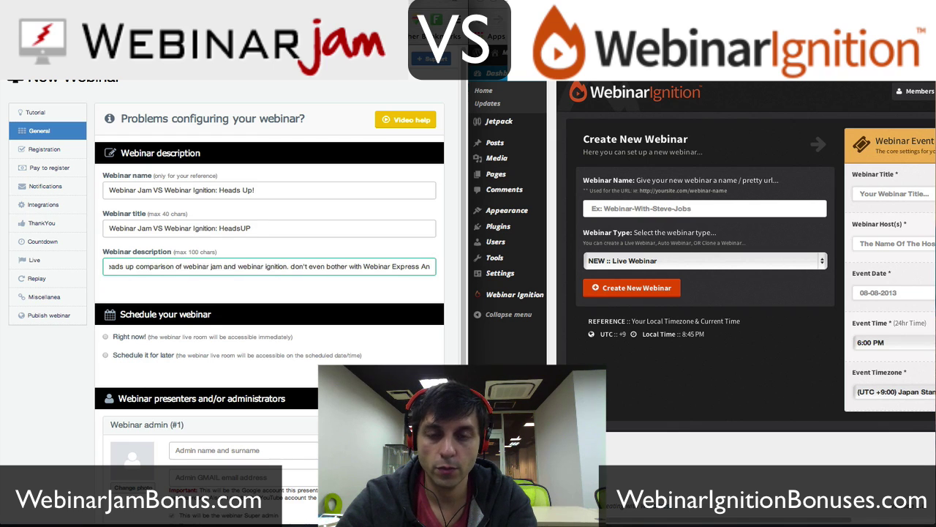
{"action": "key", "text": "BackSpace"}
{"action": "key", "text": "BackSpace"}
{"action": "type", "text": "."}
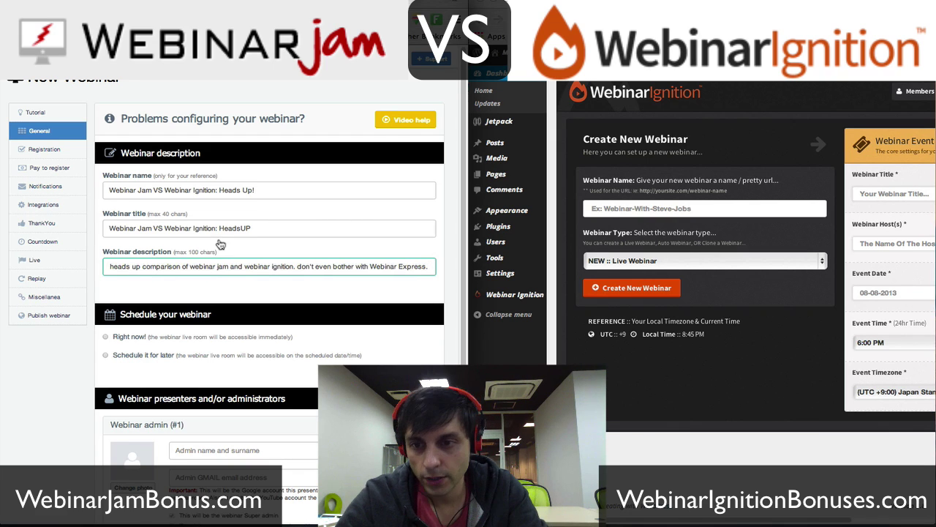
- Choose 'Schedule it for later' and select the webinar name for copying
{"action": "scroll", "coordinate": [108, 358], "scroll_direction": "down", "scroll_amount": 2}
{"action": "left_click", "coordinate": [106, 303]}
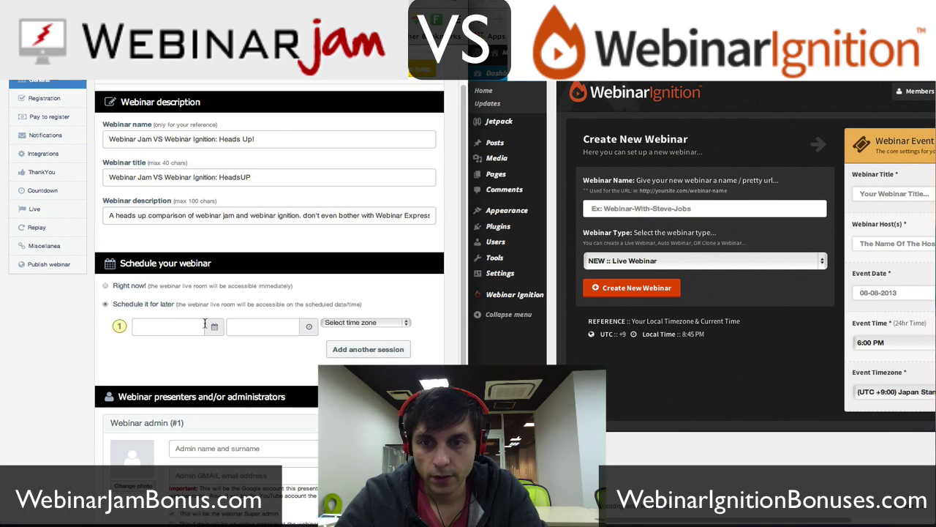
{"action": "left_click", "coordinate": [295, 141]}
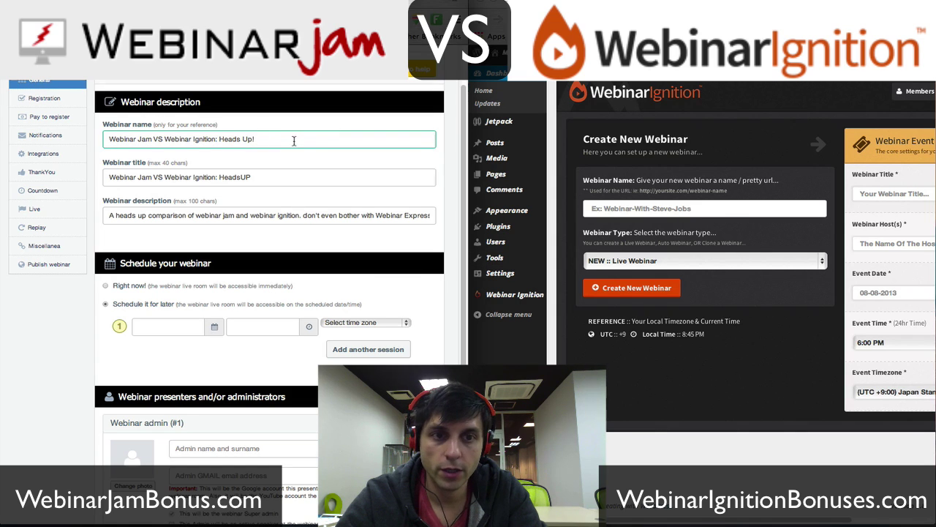
{"action": "key", "text": "ctrl+a"}
{"action": "key", "text": "ctrl+c"}
- Paste the Heads Up! name into WebinarIgnition's Webinar Name field and review the webinar types
{"action": "left_click", "coordinate": [709, 209]}
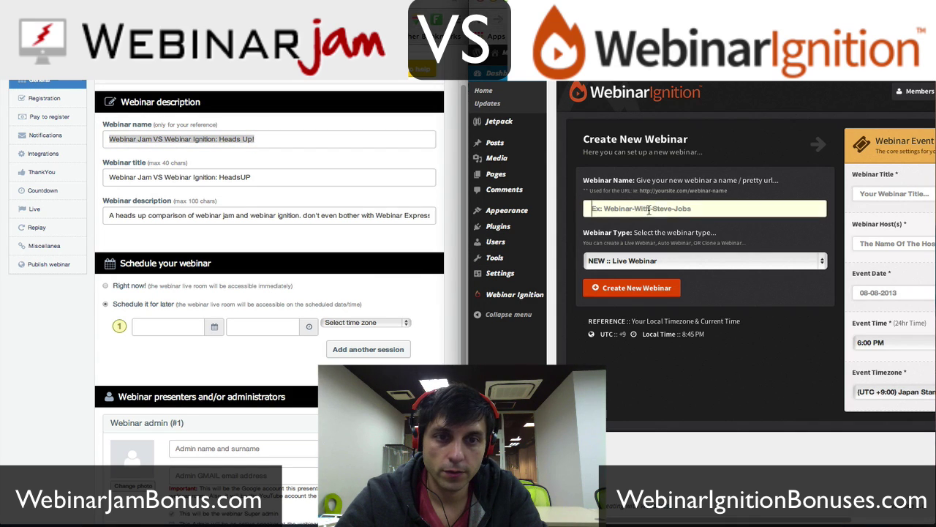
{"action": "key", "text": "ctrl+v"}
{"action": "left_click", "coordinate": [772, 263]}
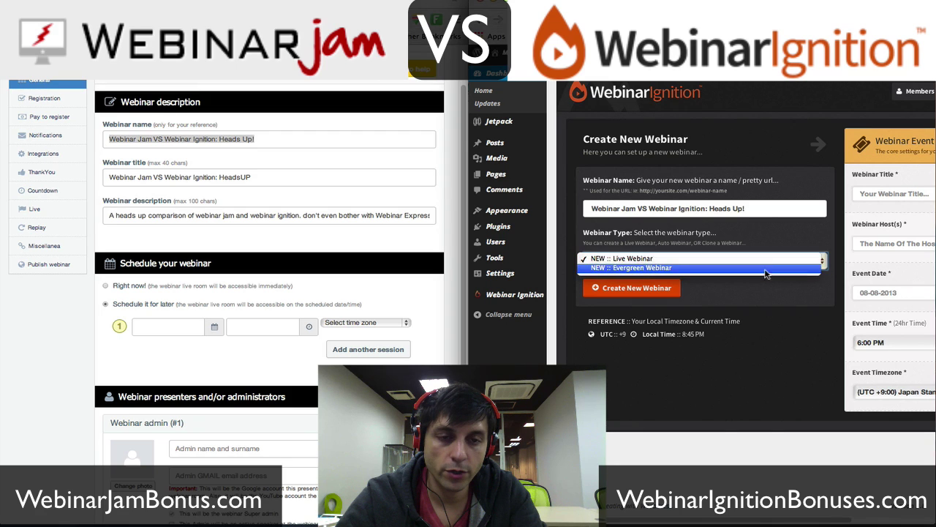
{"action": "left_click", "coordinate": [765, 271]}
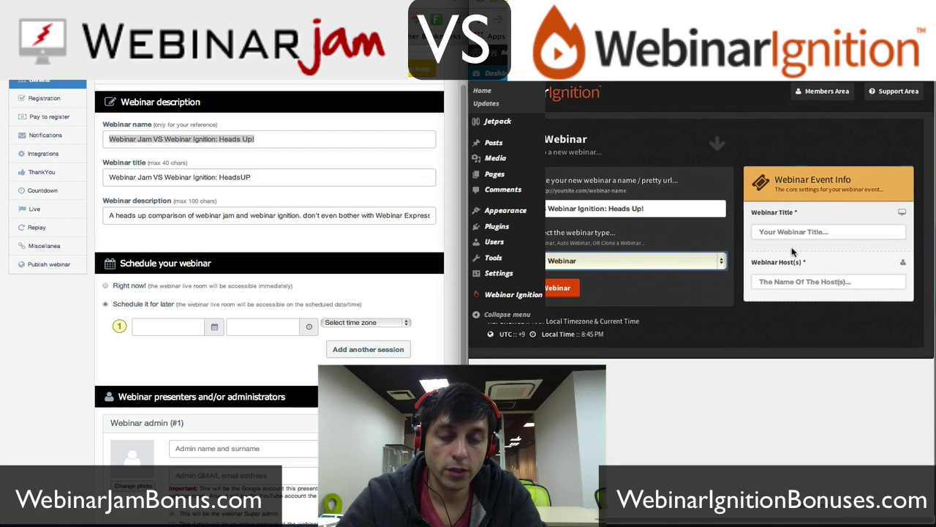
{"action": "scroll", "coordinate": [792, 251], "scroll_direction": "left", "scroll_amount": 3}
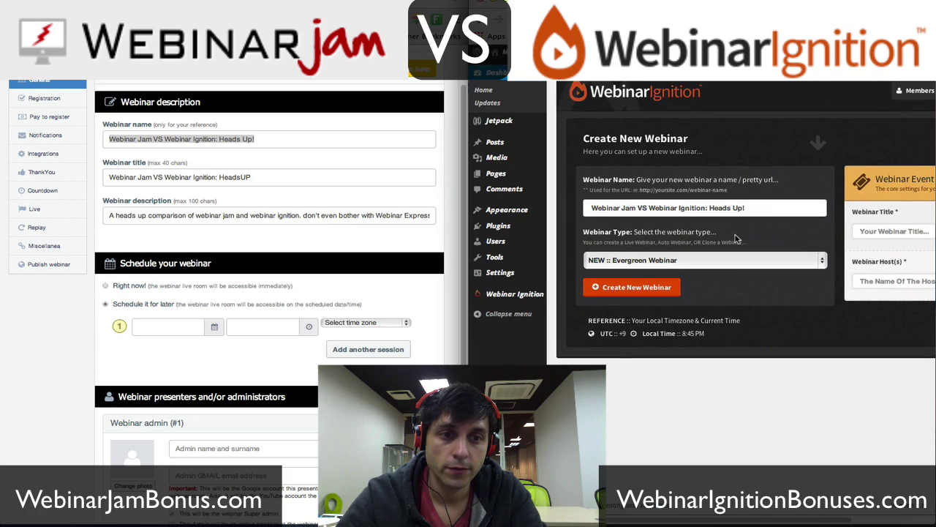
{"action": "left_click", "coordinate": [699, 261]}
{"action": "left_click", "coordinate": [699, 261]}
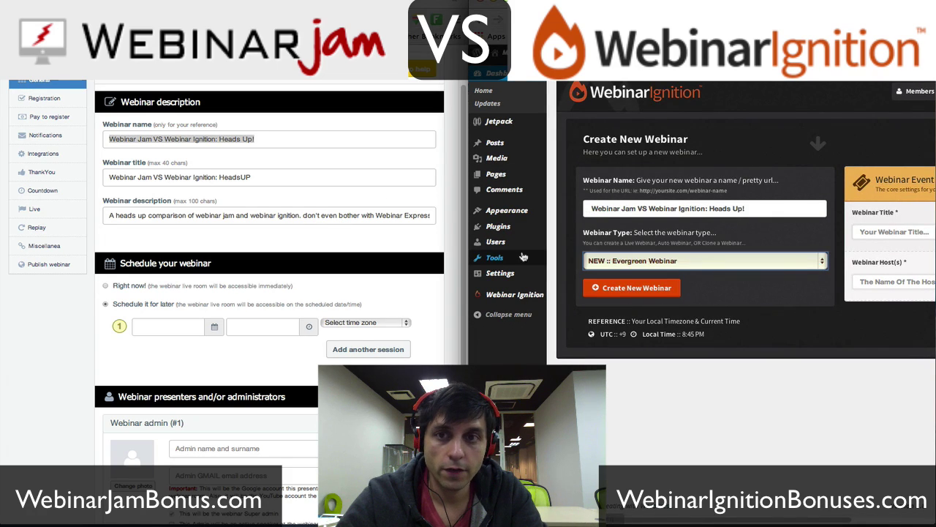
{"action": "left_click", "coordinate": [351, 231]}
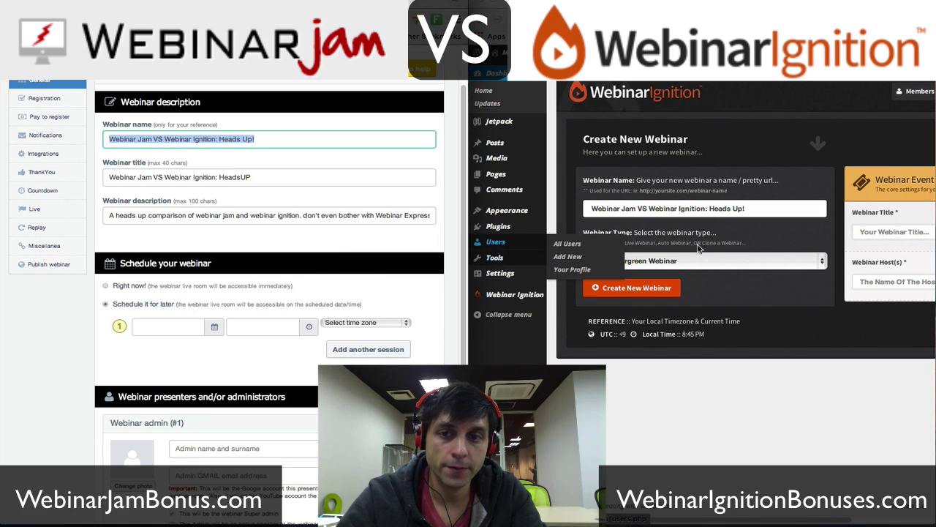
{"action": "left_click", "coordinate": [727, 296]}
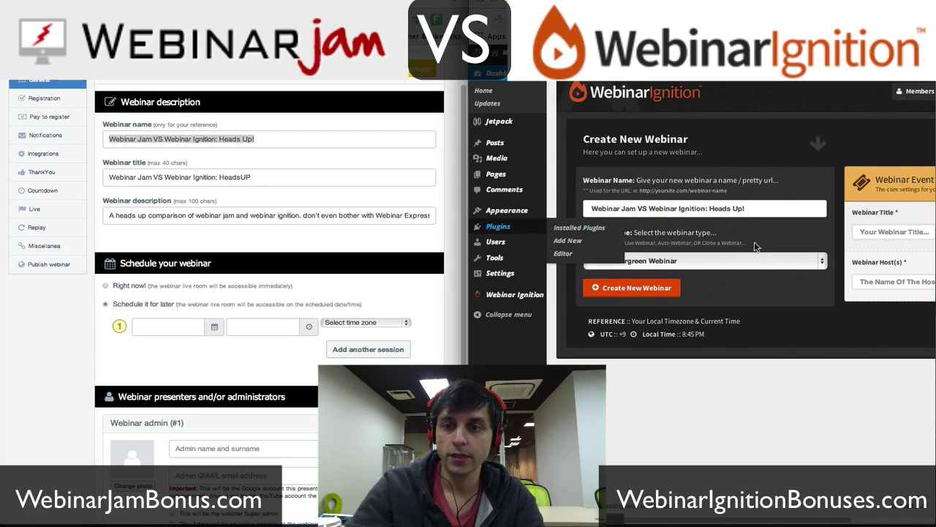
- Set the Webinar Type to 'NEW :: Live Webinar'
{"action": "left_click", "coordinate": [732, 260]}
{"action": "left_click", "coordinate": [706, 246]}
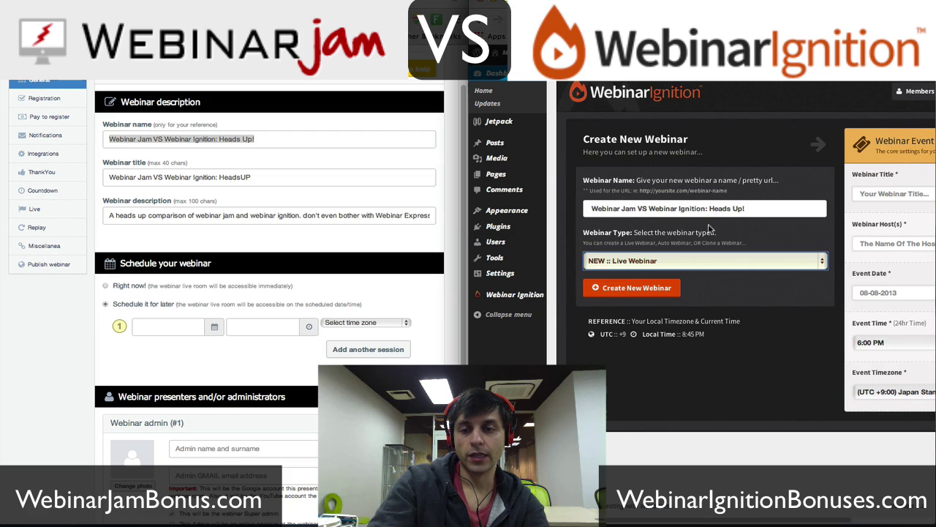
{"action": "scroll", "coordinate": [712, 242], "scroll_direction": "right", "scroll_amount": 3}
{"action": "left_click", "coordinate": [658, 261]}
{"action": "left_click", "coordinate": [658, 270]}
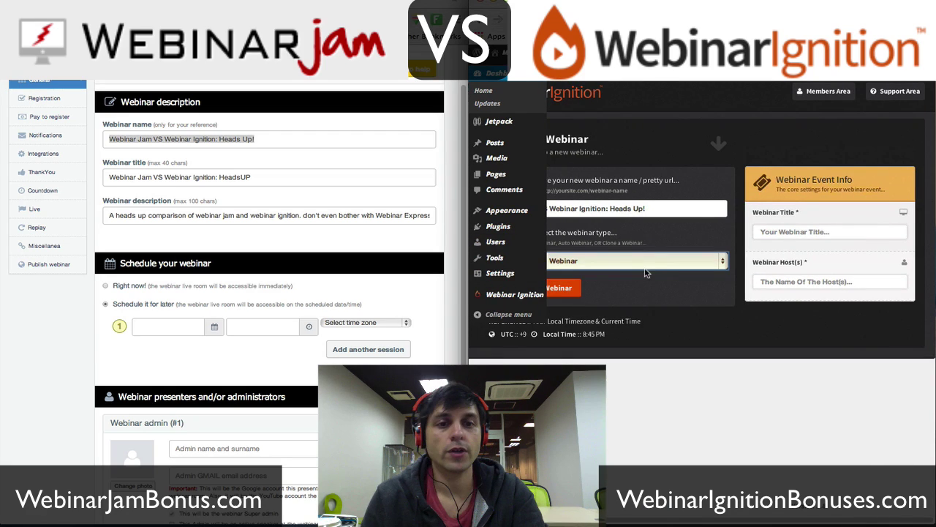
{"action": "left_click", "coordinate": [659, 258]}
{"action": "left_click", "coordinate": [655, 249]}
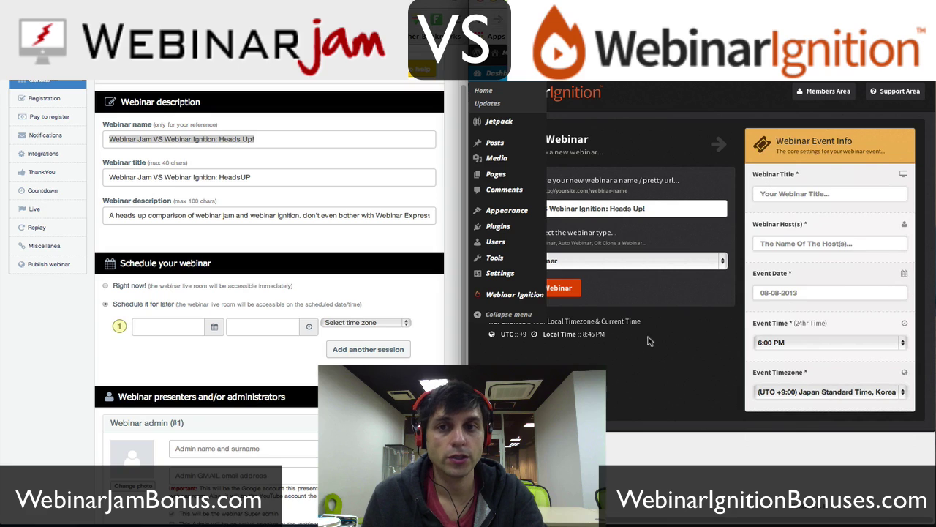
- Fill the event's webinar title with the Heads Up! name and enter the host's name
{"action": "left_click", "coordinate": [762, 193]}
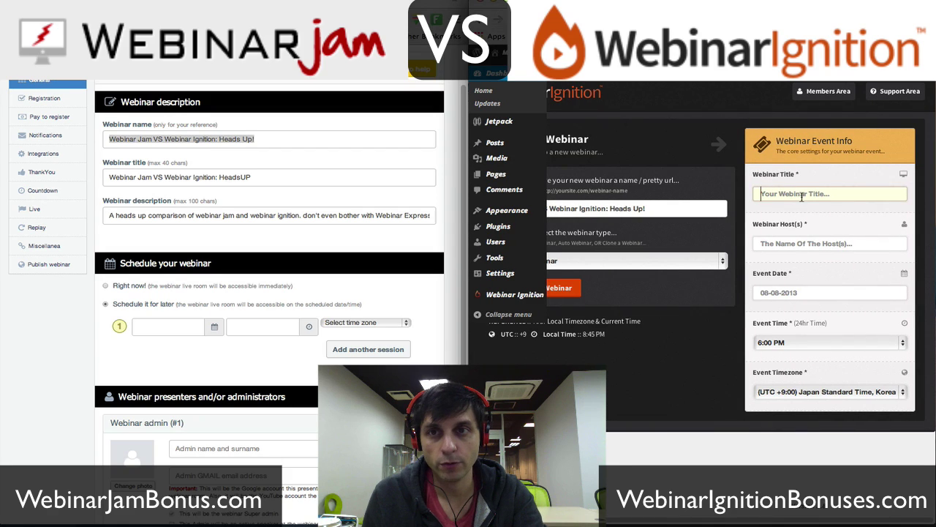
{"action": "type", "text": "fdfsd"}
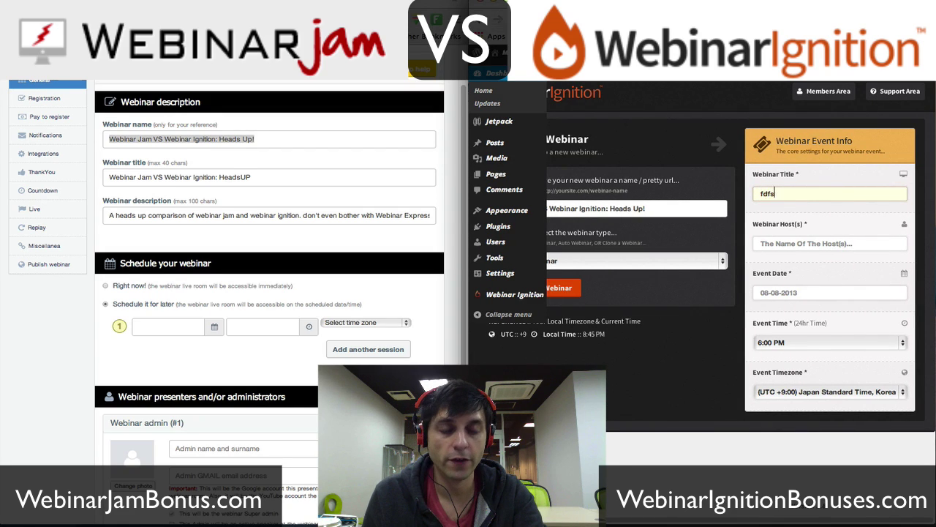
{"action": "key", "text": "BackSpace"}
{"action": "key", "text": "BackSpace"}
{"action": "key", "text": "BackSpace"}
{"action": "key", "text": "BackSpace"}
{"action": "left_click_drag", "start_coordinate": [645, 208], "coordinate": [525, 196]}
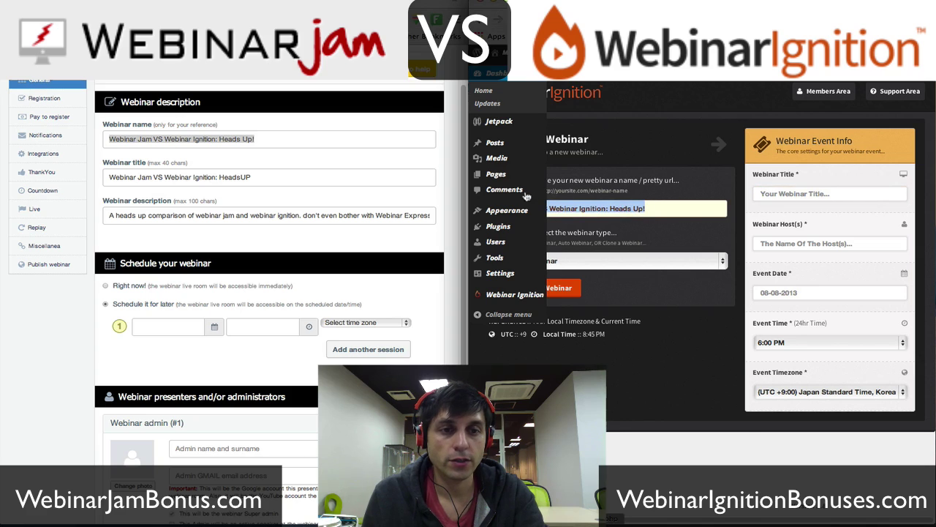
{"action": "left_click", "coordinate": [818, 202]}
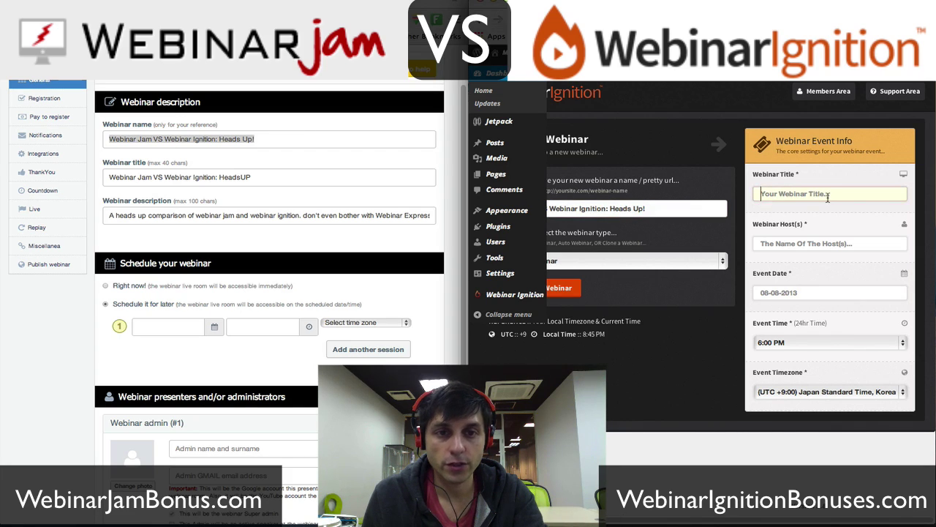
{"action": "key", "text": "ctrl+v"}
{"action": "key", "text": "Tab"}
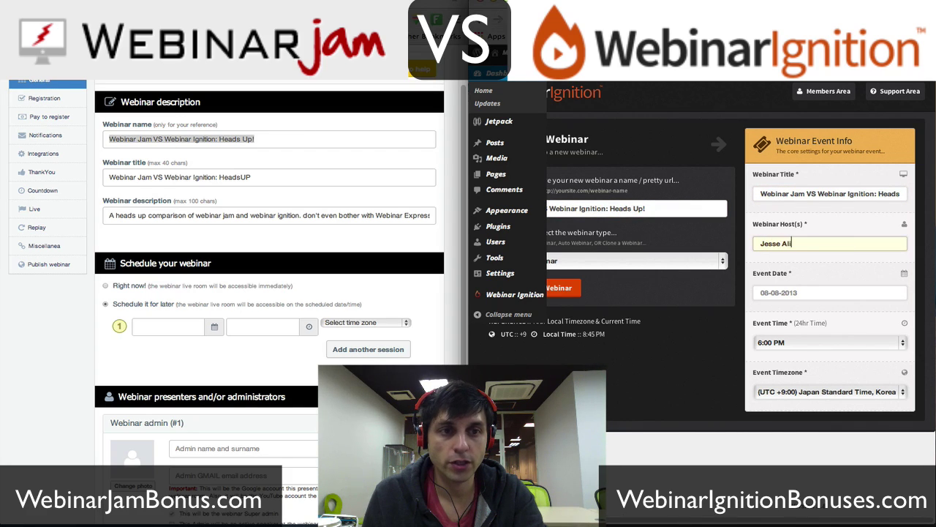
- Set the event to 01-12-2014 at 9:00 PM, (UTC -5:00) Eastern Standard Time
{"action": "left_click", "coordinate": [795, 294]}
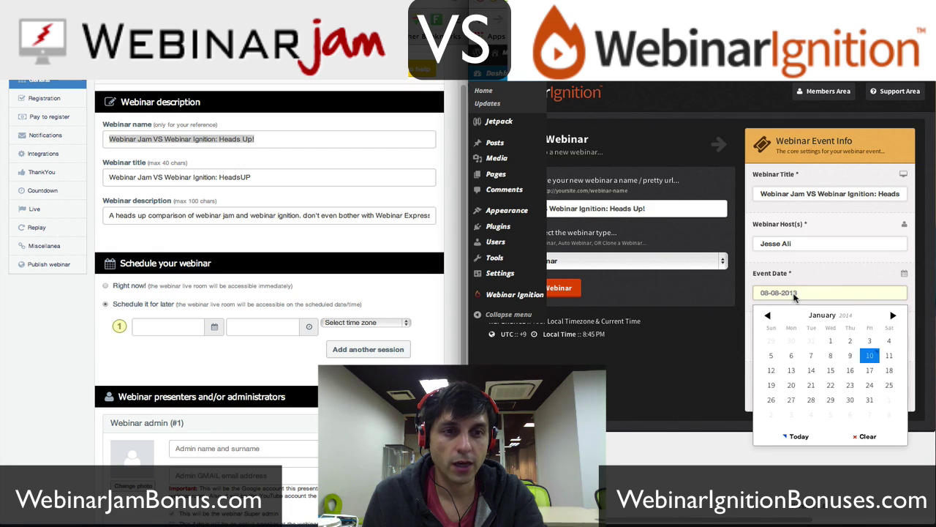
{"action": "left_click", "coordinate": [772, 371]}
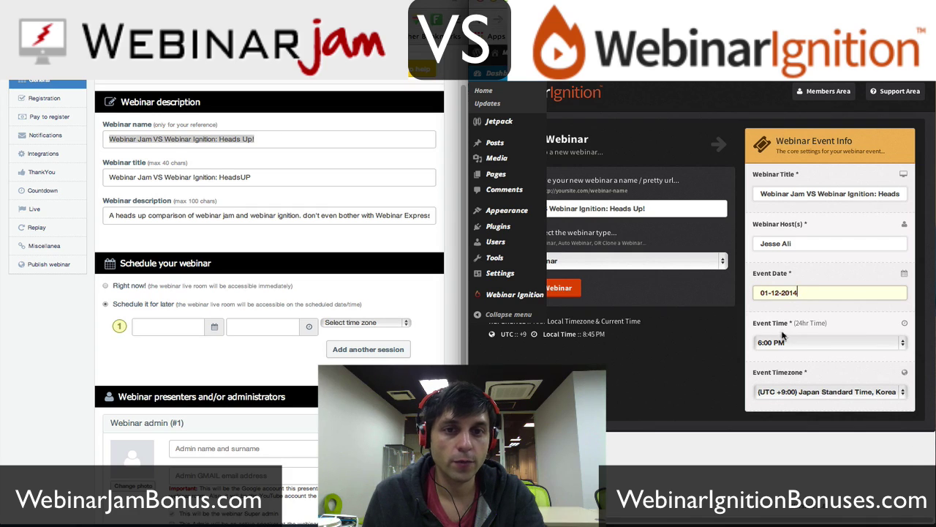
{"action": "left_click", "coordinate": [830, 343]}
{"action": "left_click", "coordinate": [790, 395]}
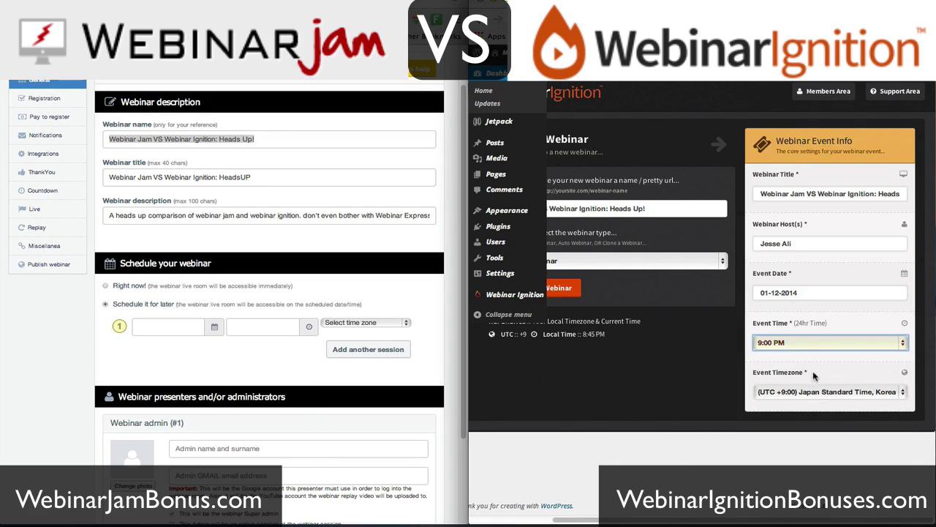
{"action": "left_click", "coordinate": [830, 395]}
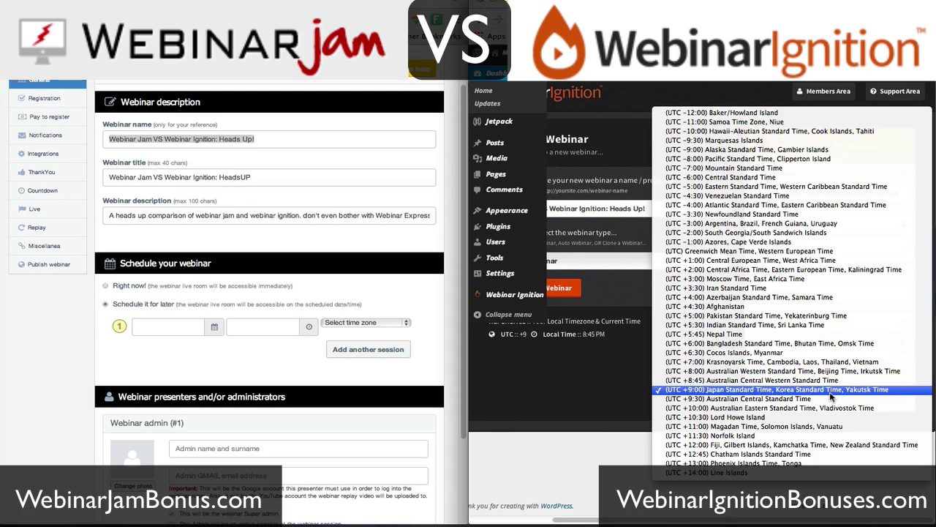
{"action": "left_click", "coordinate": [774, 188]}
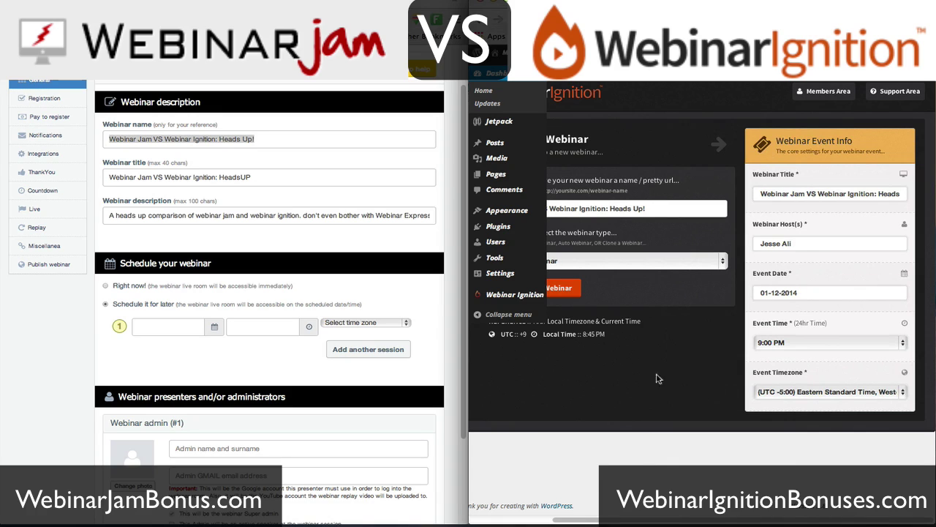
{"action": "scroll", "coordinate": [684, 322], "scroll_direction": "left", "scroll_amount": 3}
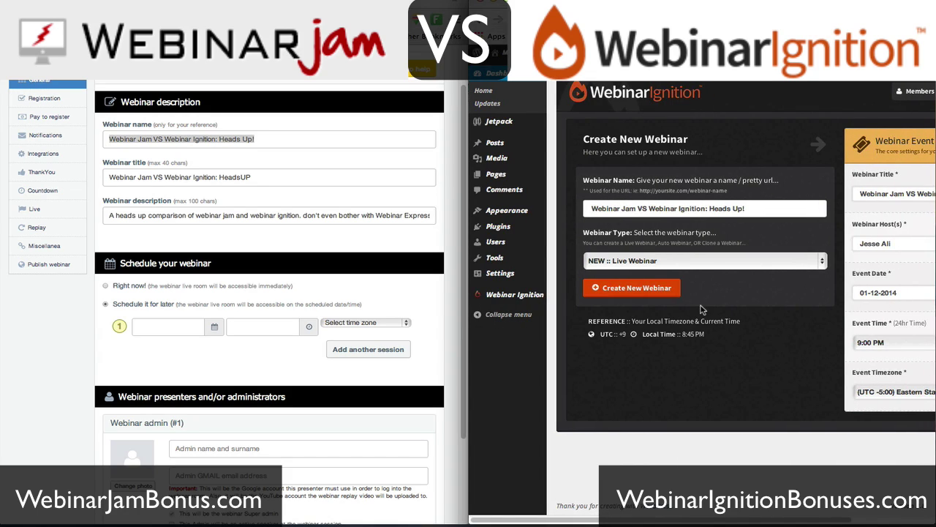
- Schedule the WebinarJam session for 2014-01-12 at 21:00
{"action": "left_click", "coordinate": [213, 329]}
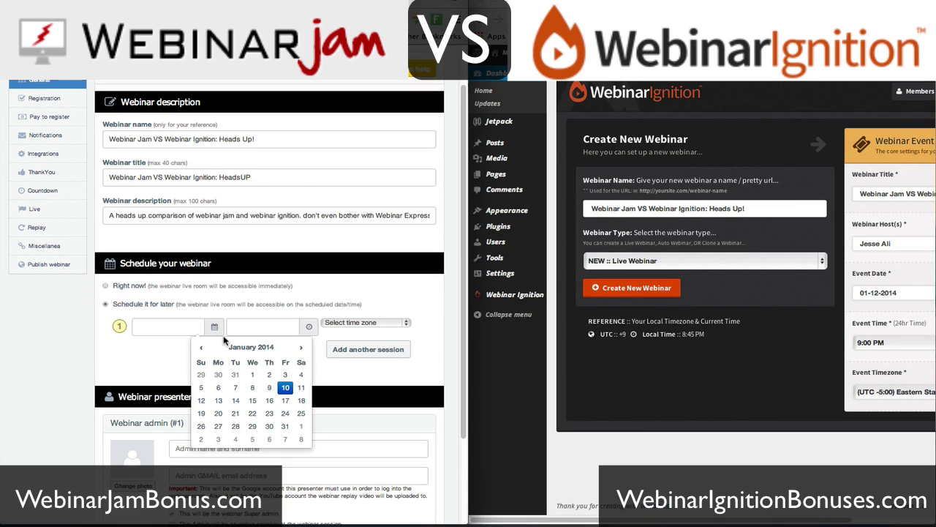
{"action": "left_click", "coordinate": [201, 400]}
{"action": "left_click", "coordinate": [285, 328]}
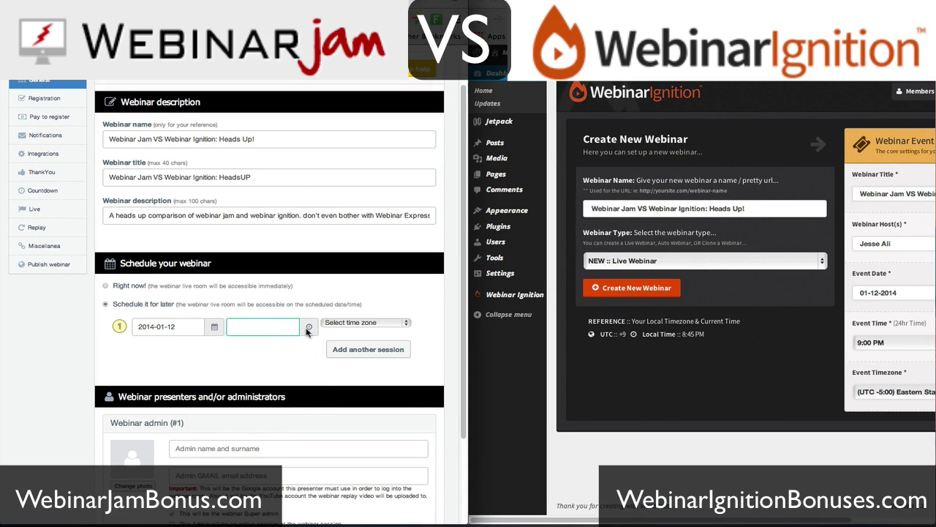
{"action": "left_click", "coordinate": [308, 328]}
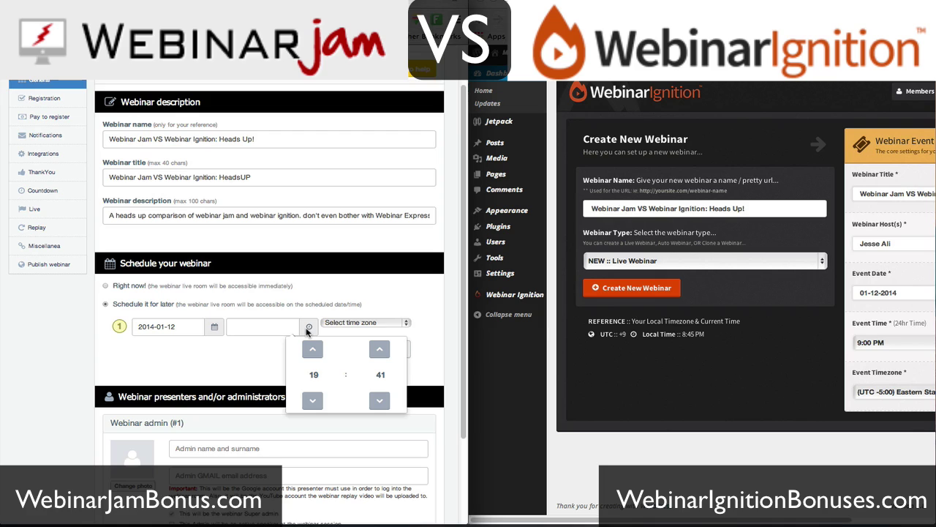
{"action": "left_click", "coordinate": [380, 375]}
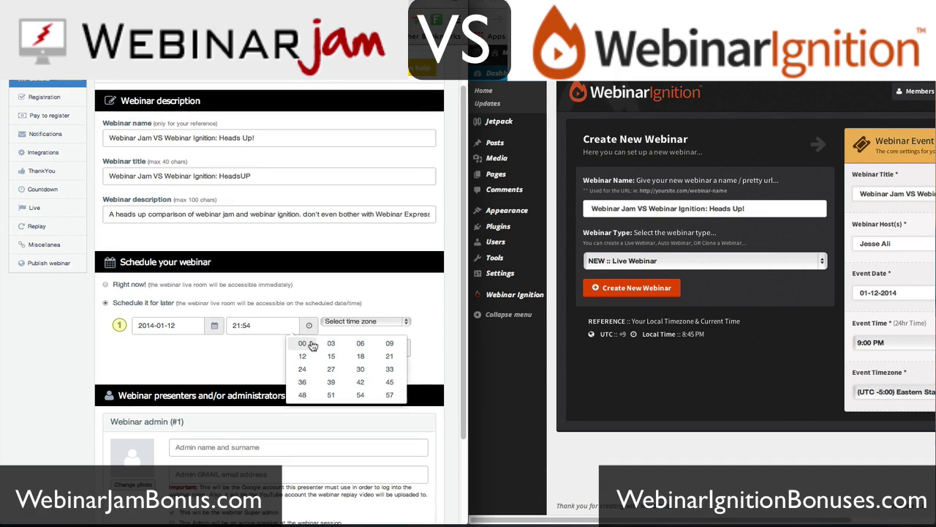
{"action": "left_click", "coordinate": [303, 344]}
{"action": "left_click", "coordinate": [429, 381]}
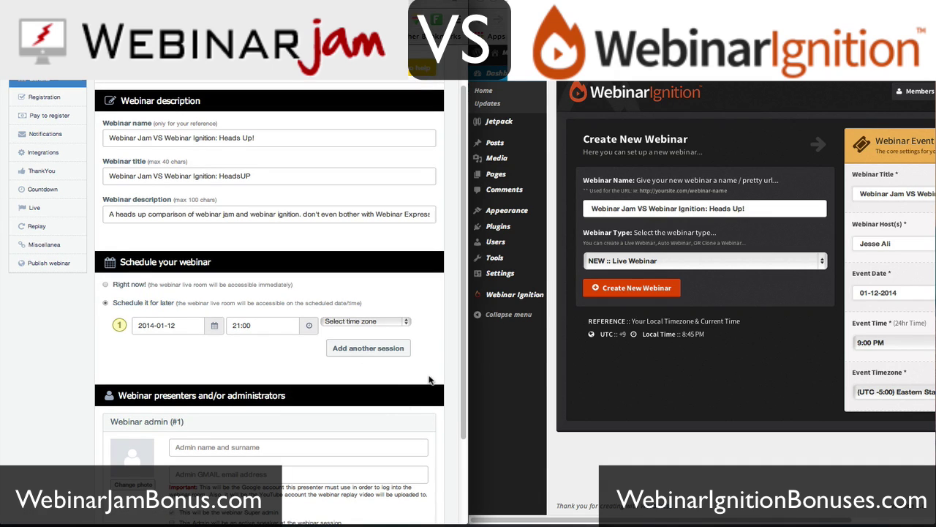
- Choose (GMT-5) Eastern Time as the session time zone
{"action": "left_click", "coordinate": [388, 323]}
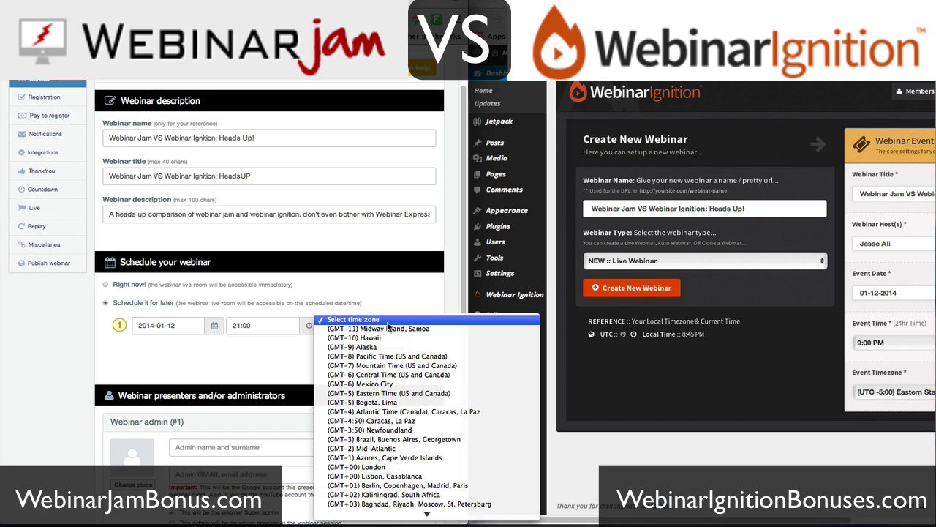
{"action": "left_click", "coordinate": [398, 393]}
{"action": "scroll", "coordinate": [620, 387], "scroll_direction": "right", "scroll_amount": 3}
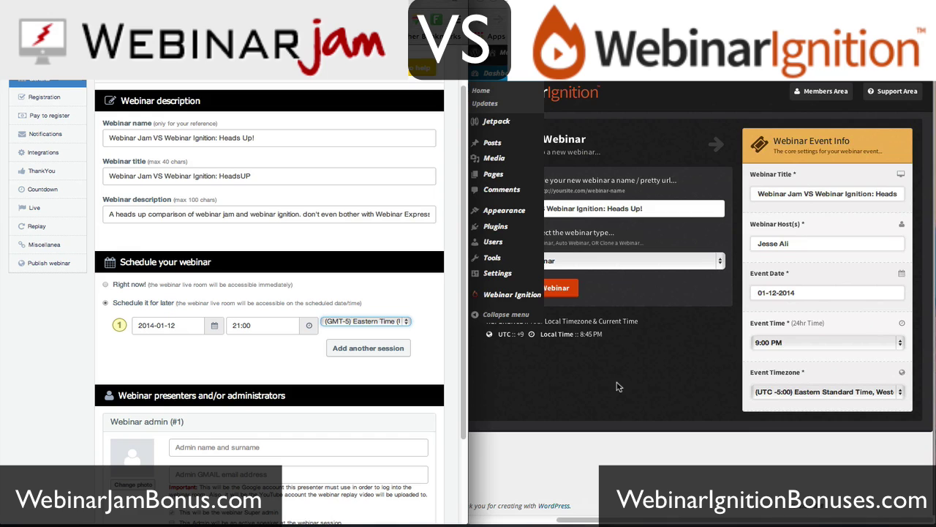
{"action": "scroll", "coordinate": [619, 387], "scroll_direction": "left", "scroll_amount": 1}
{"action": "scroll", "coordinate": [658, 343], "scroll_direction": "right", "scroll_amount": 1}
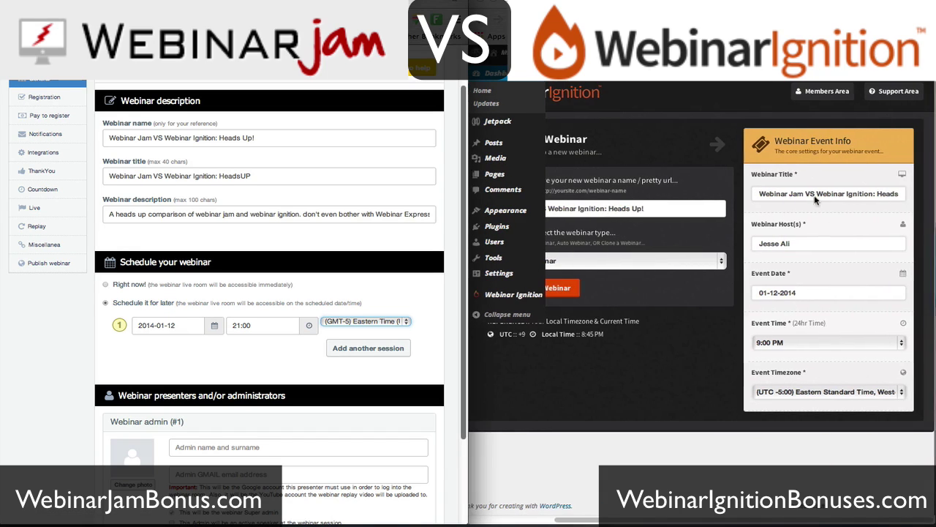
{"action": "scroll", "coordinate": [710, 366], "scroll_direction": "left", "scroll_amount": 2}
{"action": "scroll", "coordinate": [698, 362], "scroll_direction": "right", "scroll_amount": 2}
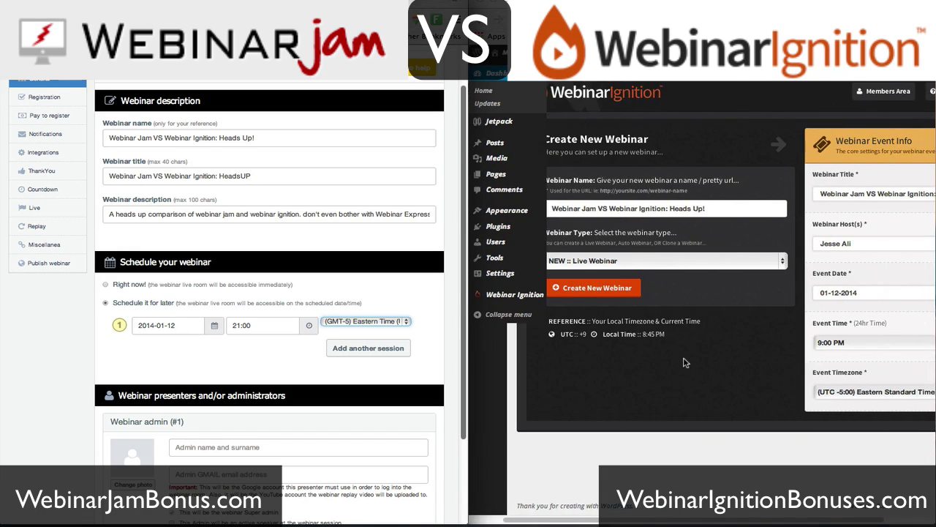
{"action": "scroll", "coordinate": [693, 358], "scroll_direction": "left", "scroll_amount": 2}
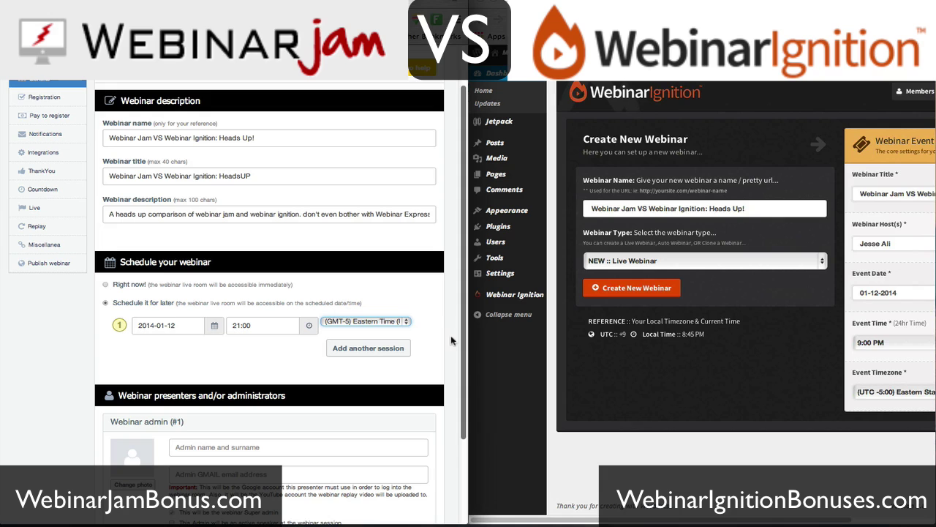
- Create the new webinar in WebinarIgnition
{"action": "scroll", "coordinate": [451, 335], "scroll_direction": "down", "scroll_amount": 2}
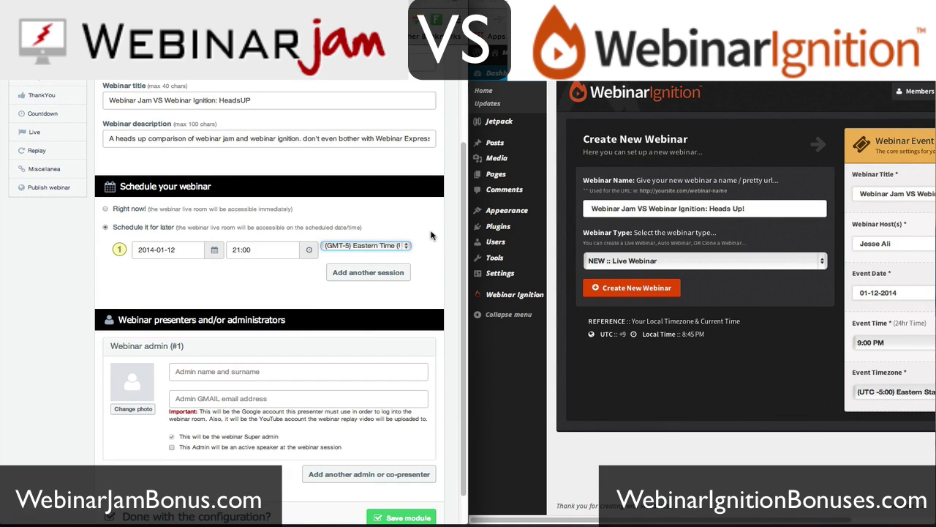
{"action": "scroll", "coordinate": [707, 313], "scroll_direction": "right", "scroll_amount": 2}
{"action": "scroll", "coordinate": [709, 314], "scroll_direction": "left", "scroll_amount": 2}
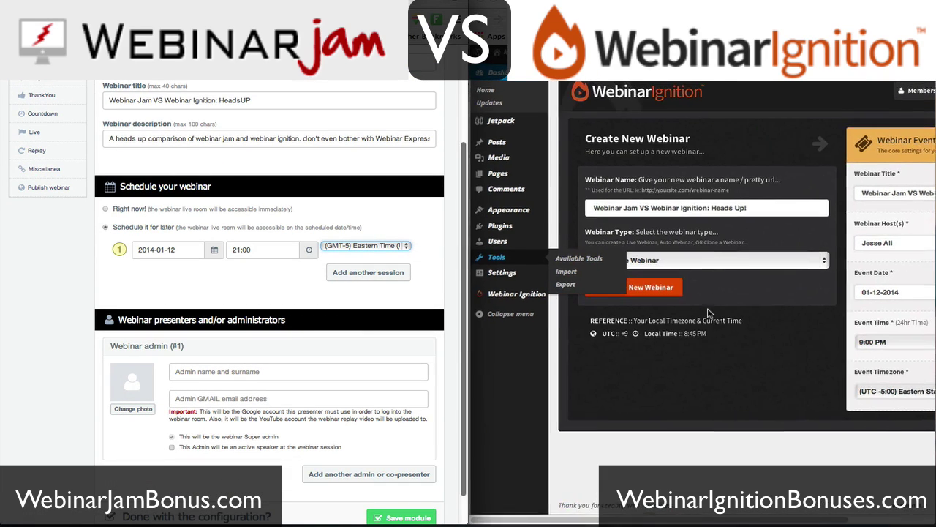
{"action": "left_click", "coordinate": [656, 289]}
{"action": "scroll", "coordinate": [297, 322], "scroll_direction": "down", "scroll_amount": 1}
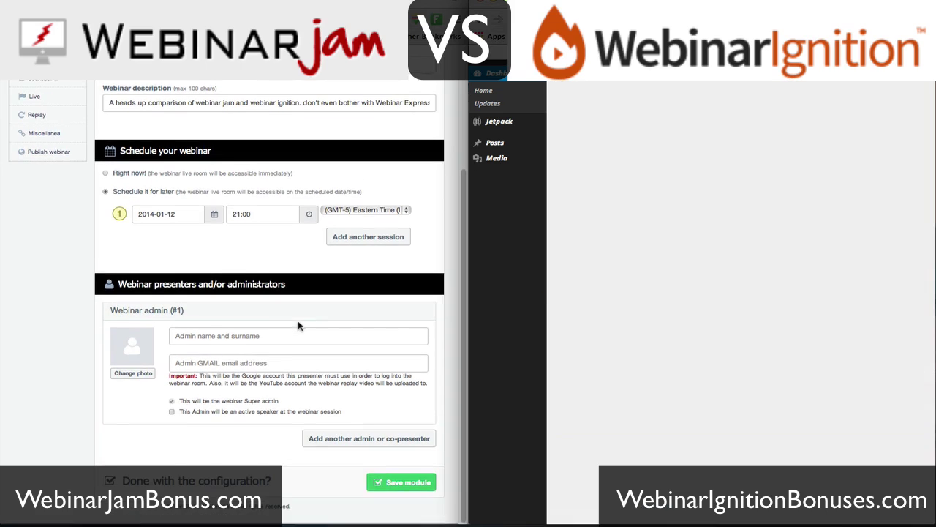
- Enter the admin's name and Gmail address and mark them as an active speaker
{"action": "left_click", "coordinate": [192, 336]}
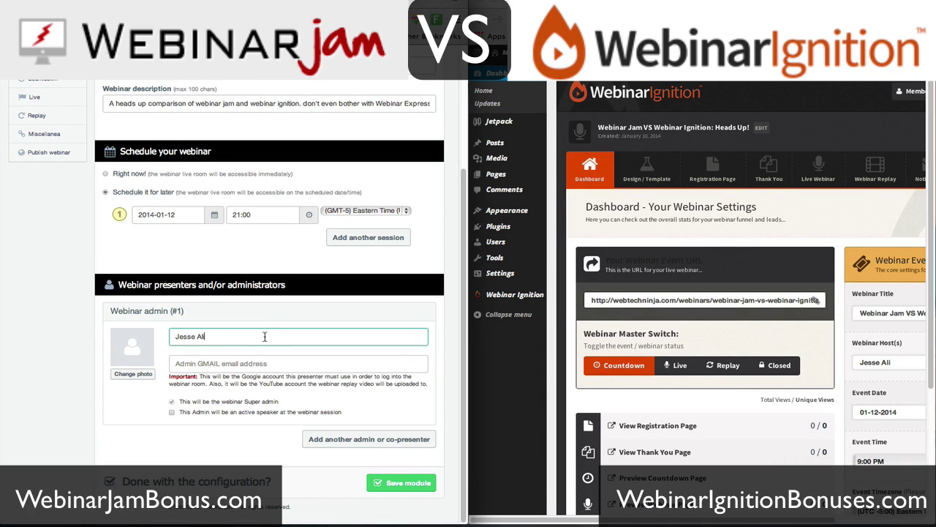
{"action": "left_click", "coordinate": [233, 361]}
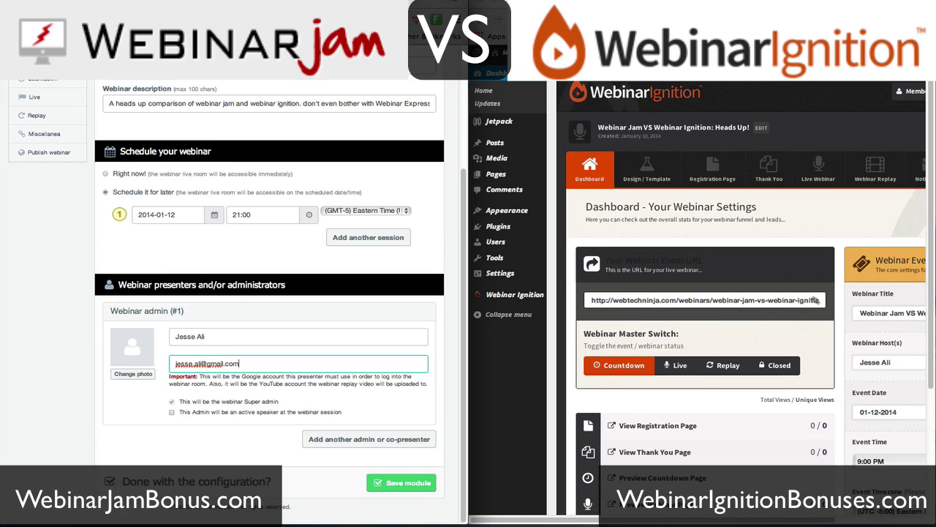
{"action": "left_click", "coordinate": [172, 413]}
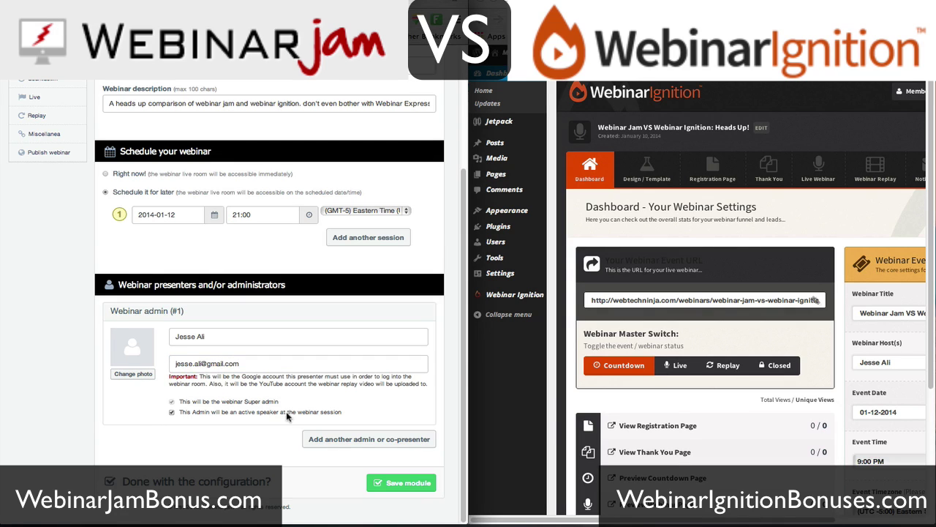
{"action": "scroll", "coordinate": [659, 293], "scroll_direction": "down", "scroll_amount": 3}
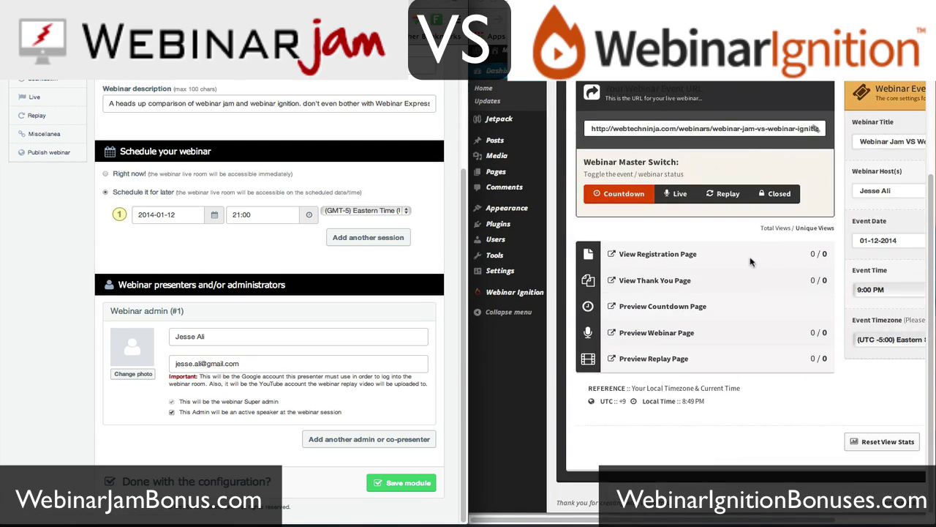
{"action": "scroll", "coordinate": [591, 192], "scroll_direction": "up", "scroll_amount": 2}
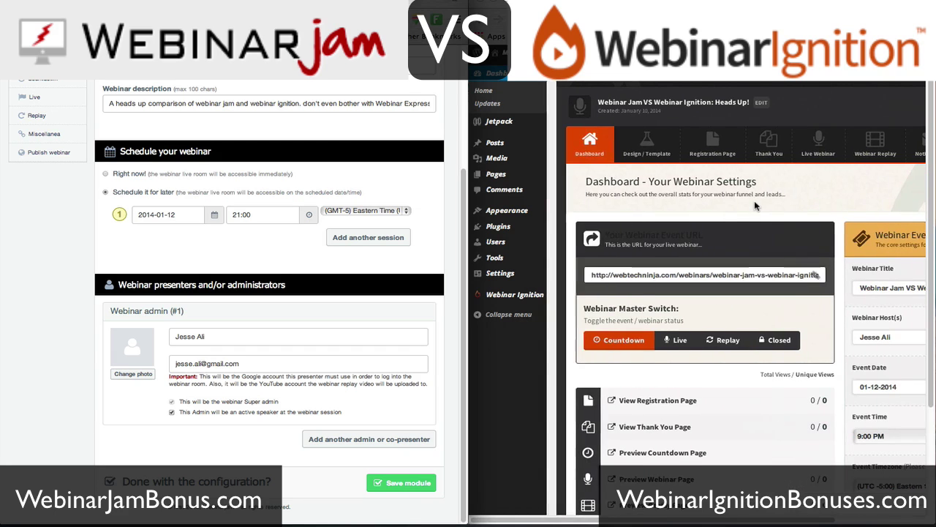
{"action": "scroll", "coordinate": [410, 249], "scroll_direction": "up", "scroll_amount": 5}
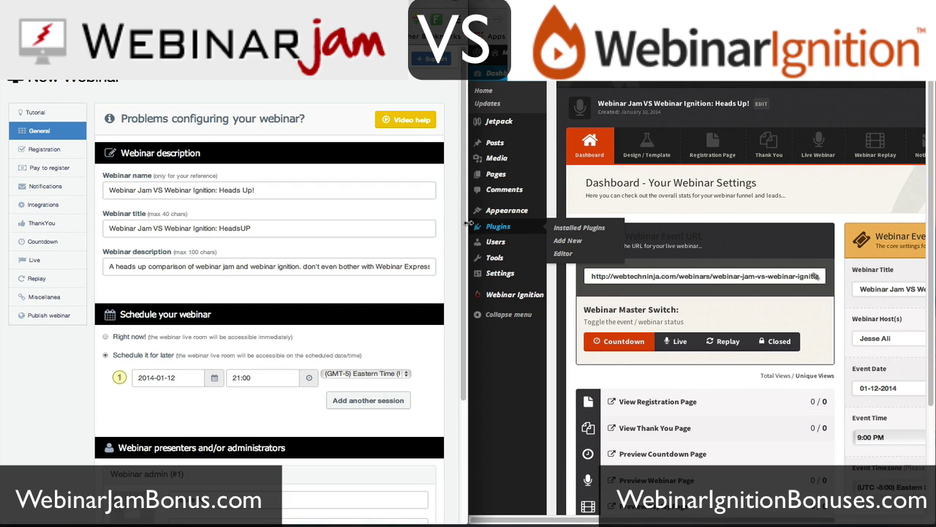
- Resize the WebinarJam and WebinarIgnition browser windows to sit side by side
{"action": "left_click_drag", "start_coordinate": [468, 224], "coordinate": [407, 223]}
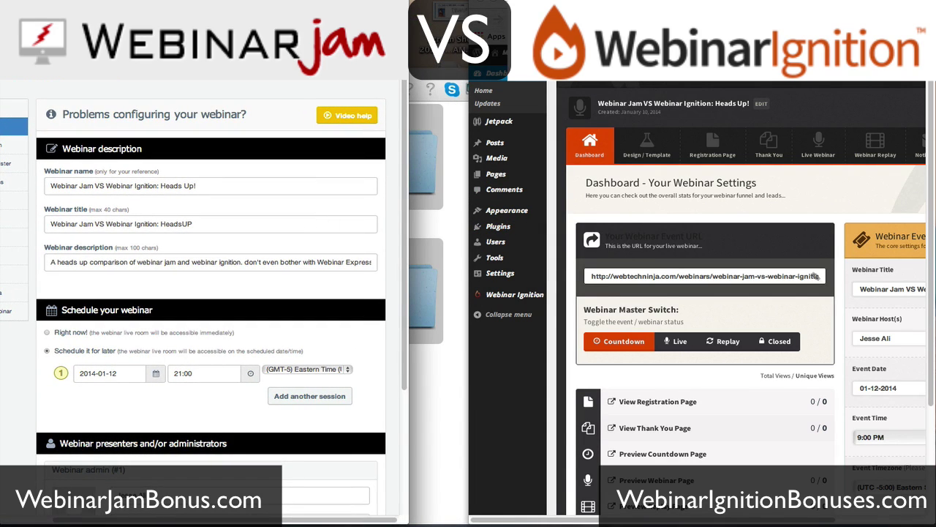
{"action": "left_click", "coordinate": [488, 46]}
{"action": "left_click_drag", "start_coordinate": [469, 47], "coordinate": [407, 47]}
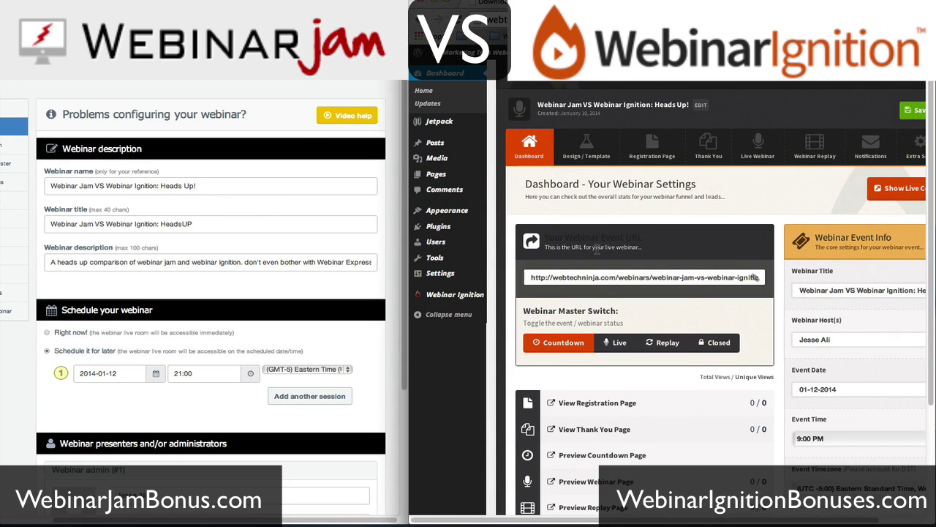
- Save the WebinarJam settings module and dismiss the 'successfully updated' alerts
{"action": "scroll", "coordinate": [268, 293], "scroll_direction": "down", "scroll_amount": 5}
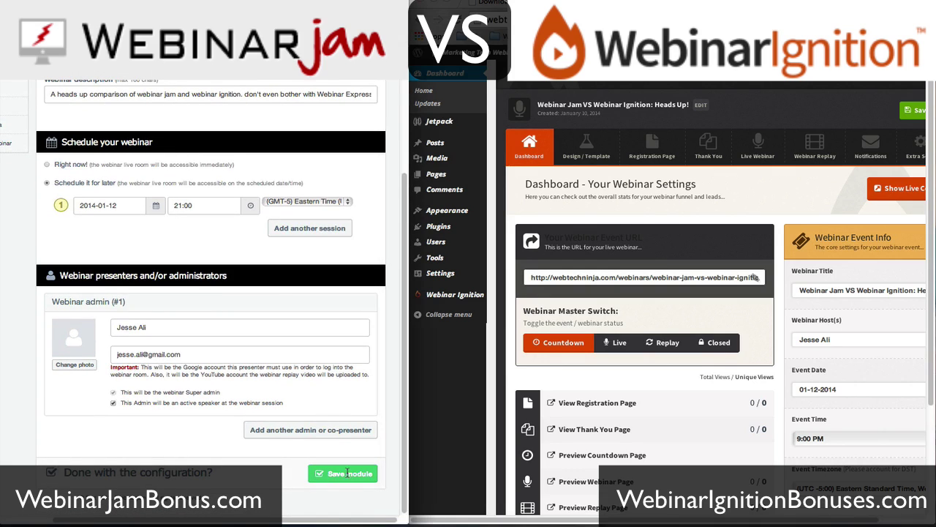
{"action": "left_click", "coordinate": [348, 475]}
{"action": "left_click", "coordinate": [565, 174]}
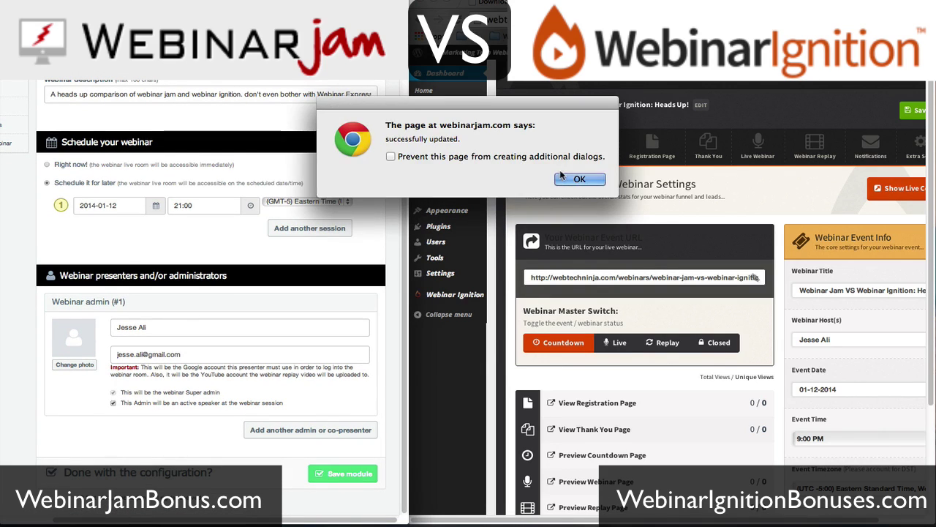
{"action": "left_click", "coordinate": [563, 178]}
- Open Registration and browse the design templates, including Template #6 and the custom option
{"action": "left_click", "coordinate": [44, 150]}
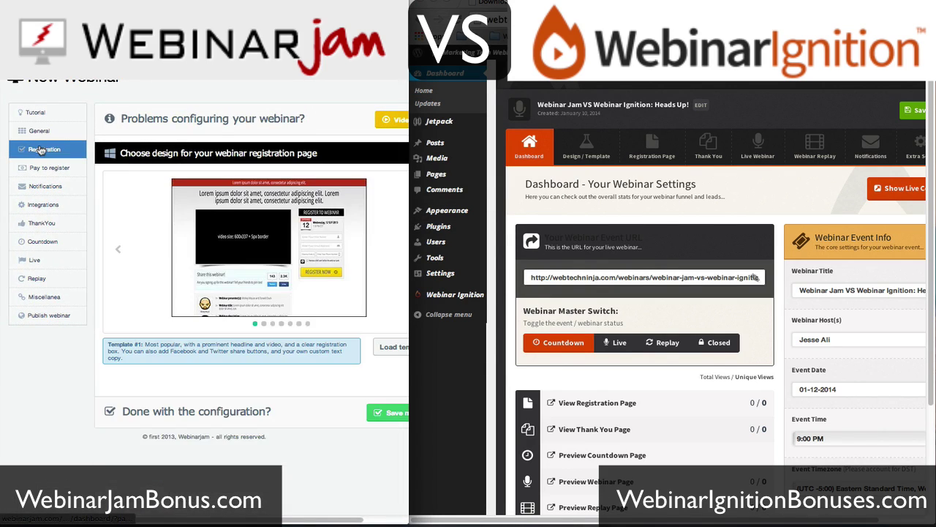
{"action": "scroll", "coordinate": [145, 188], "scroll_direction": "right", "scroll_amount": 3}
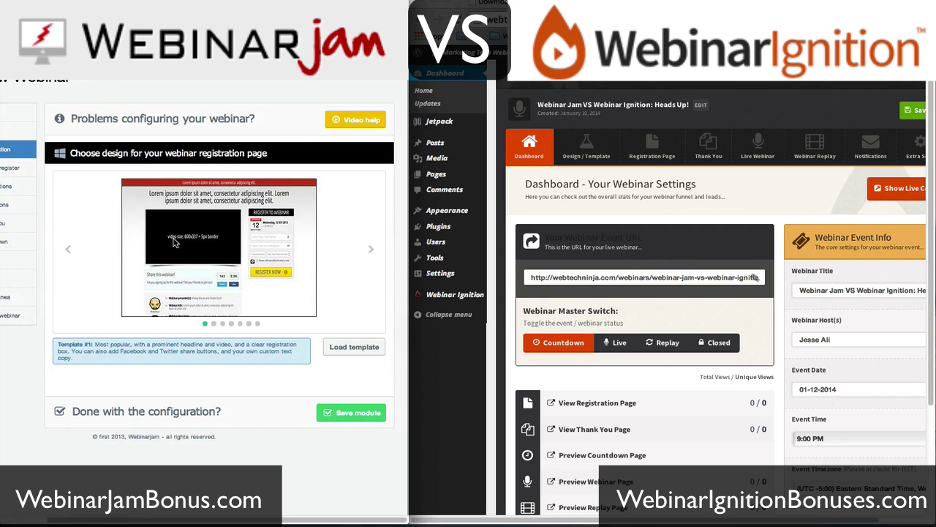
{"action": "left_click", "coordinate": [373, 252]}
{"action": "left_click", "coordinate": [373, 252]}
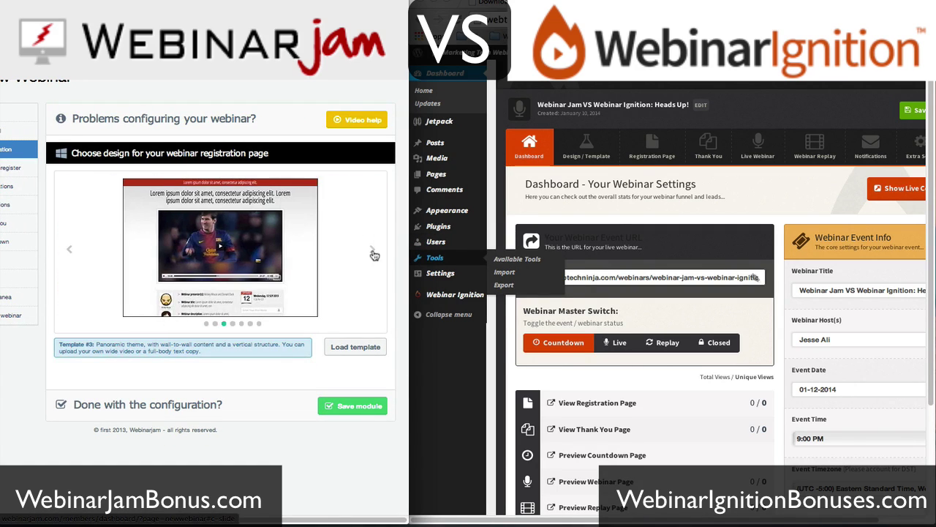
{"action": "left_click", "coordinate": [373, 253]}
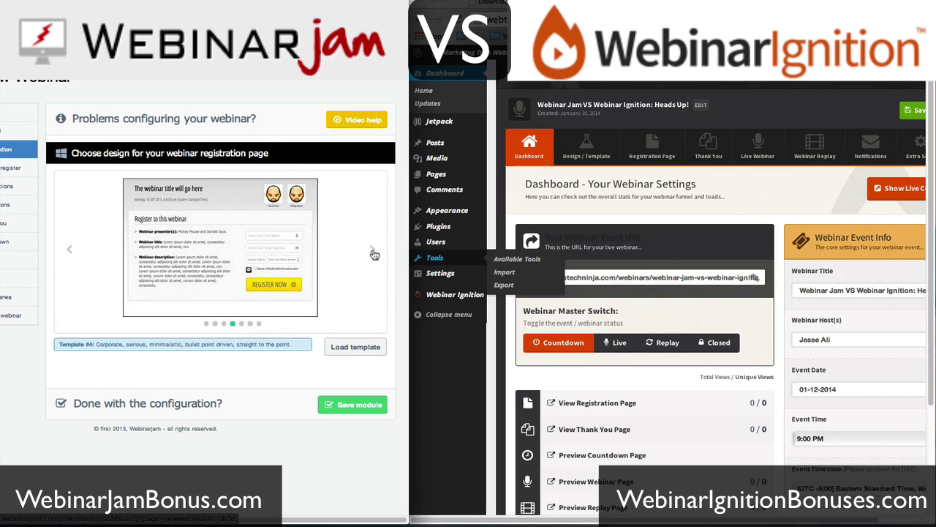
{"action": "left_click", "coordinate": [374, 253]}
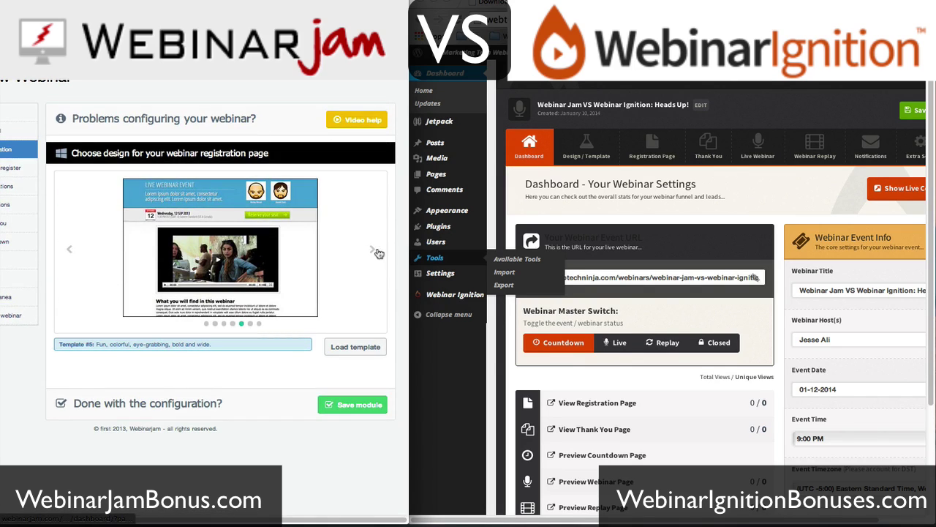
{"action": "left_click", "coordinate": [371, 250]}
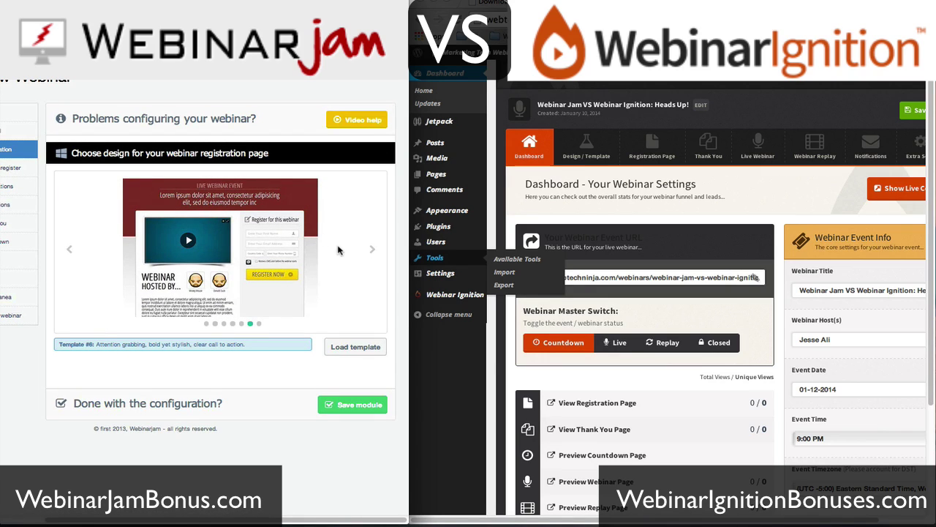
{"action": "left_click", "coordinate": [370, 253]}
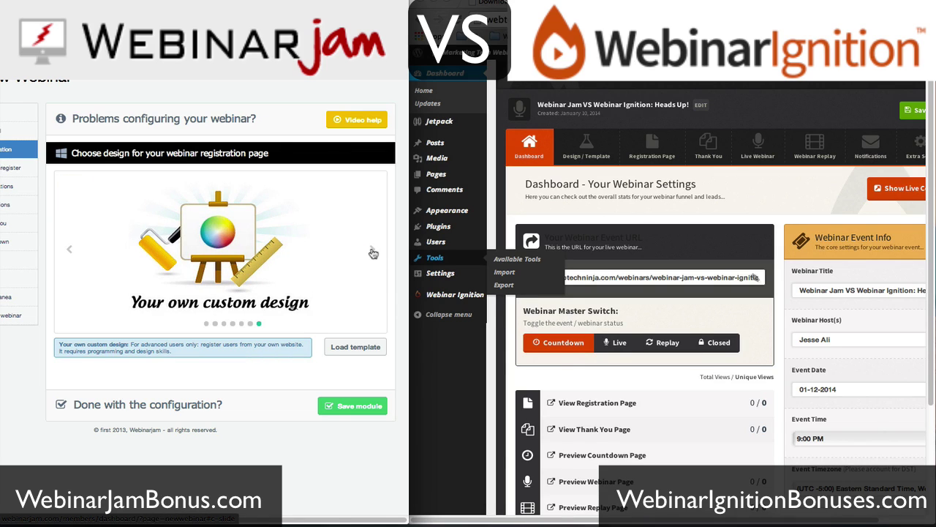
{"action": "left_click", "coordinate": [372, 251]}
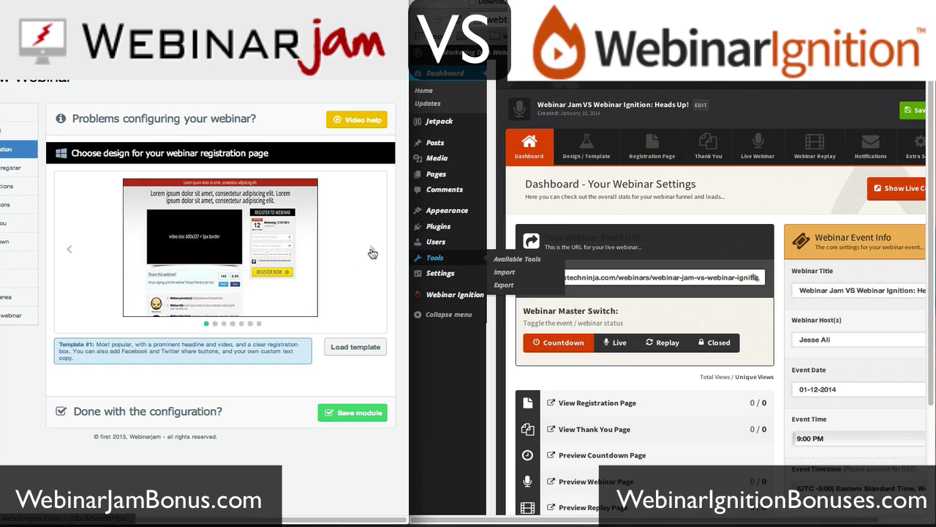
- Return to Template #6 and load it as the registration page design
{"action": "left_click", "coordinate": [373, 251]}
{"action": "left_click", "coordinate": [372, 252]}
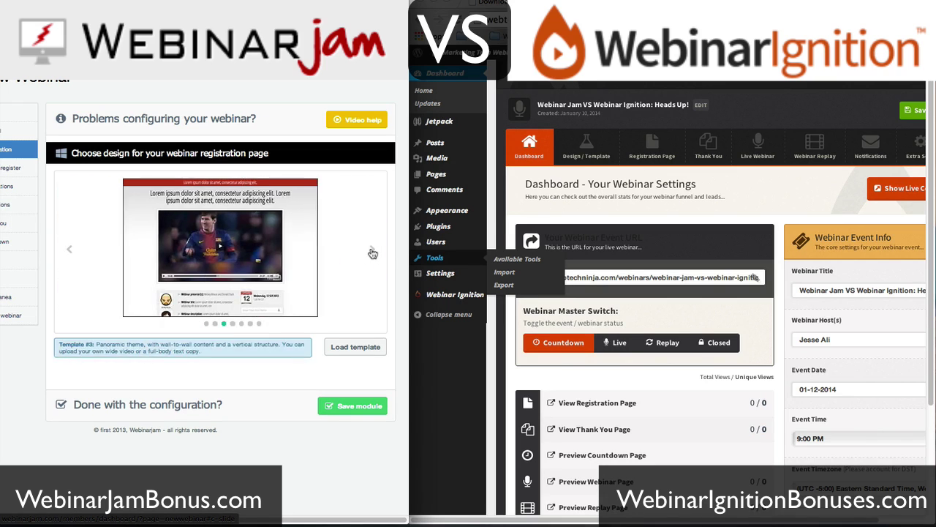
{"action": "left_click", "coordinate": [372, 252]}
{"action": "left_click", "coordinate": [373, 251]}
{"action": "left_click", "coordinate": [372, 251]}
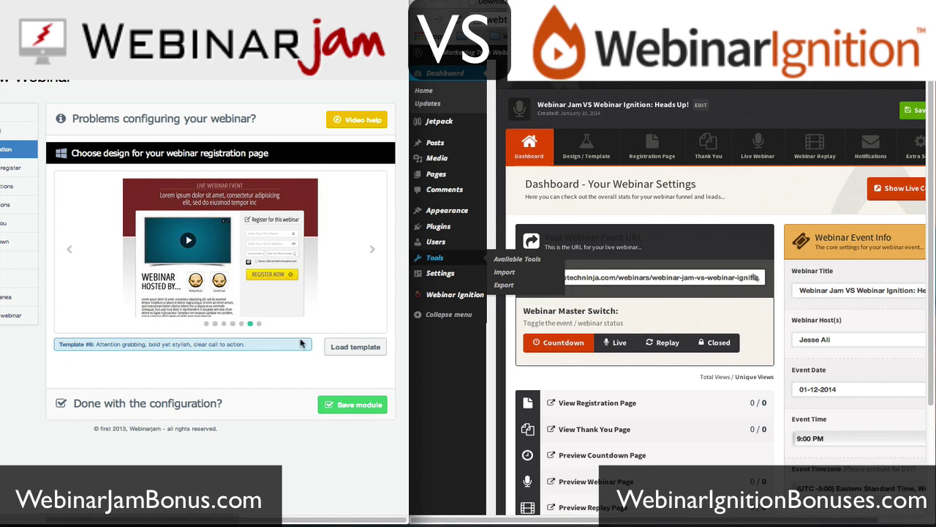
{"action": "left_click", "coordinate": [347, 347]}
{"action": "scroll", "coordinate": [282, 279], "scroll_direction": "down", "scroll_amount": 1}
{"action": "scroll", "coordinate": [281, 279], "scroll_direction": "down", "scroll_amount": 1}
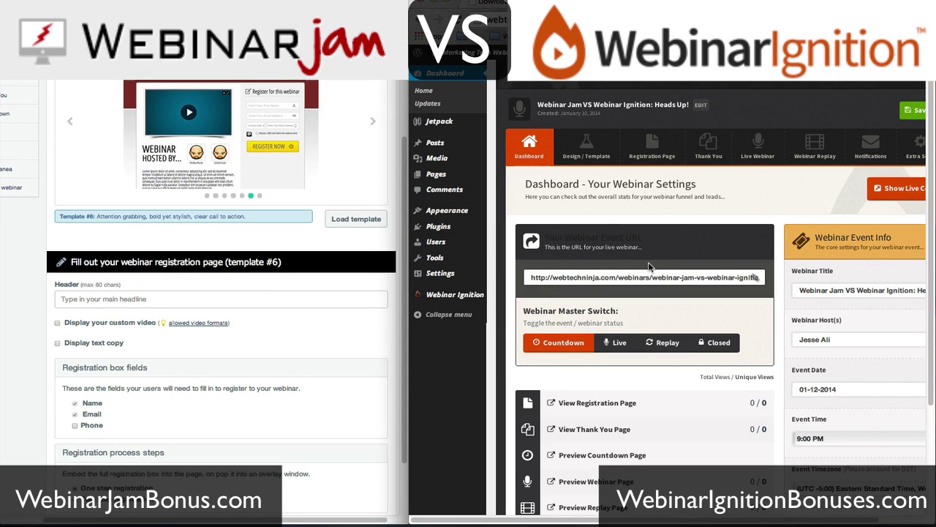
- Try the Live, Replay and Closed states, then set the Master Switch back to Countdown
{"action": "left_click_drag", "start_coordinate": [617, 279], "coordinate": [779, 279]}
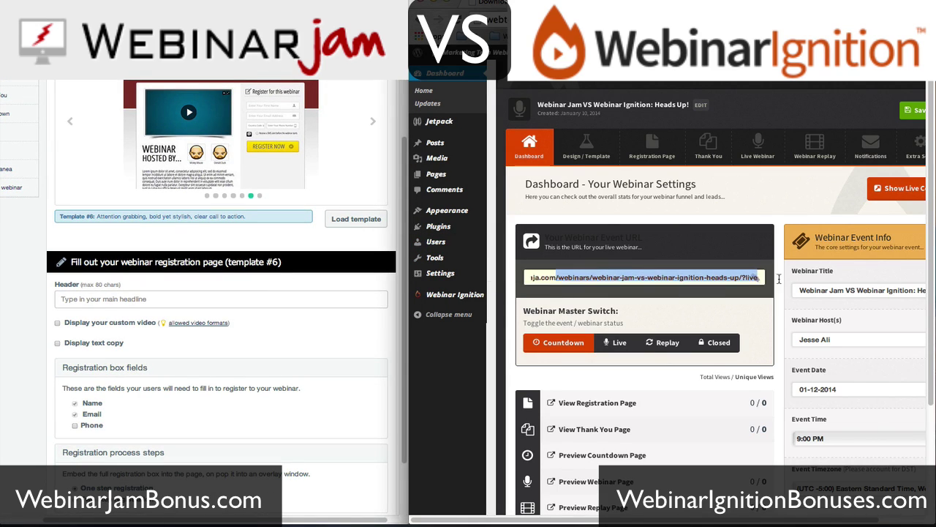
{"action": "left_click", "coordinate": [636, 277]}
{"action": "left_click", "coordinate": [612, 345]}
{"action": "left_click", "coordinate": [665, 346]}
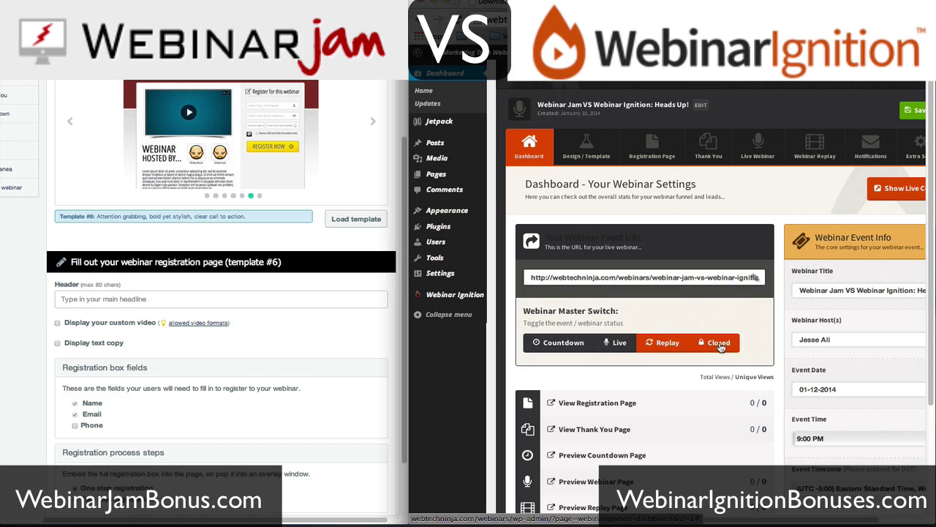
{"action": "left_click", "coordinate": [721, 347]}
{"action": "left_click", "coordinate": [569, 345]}
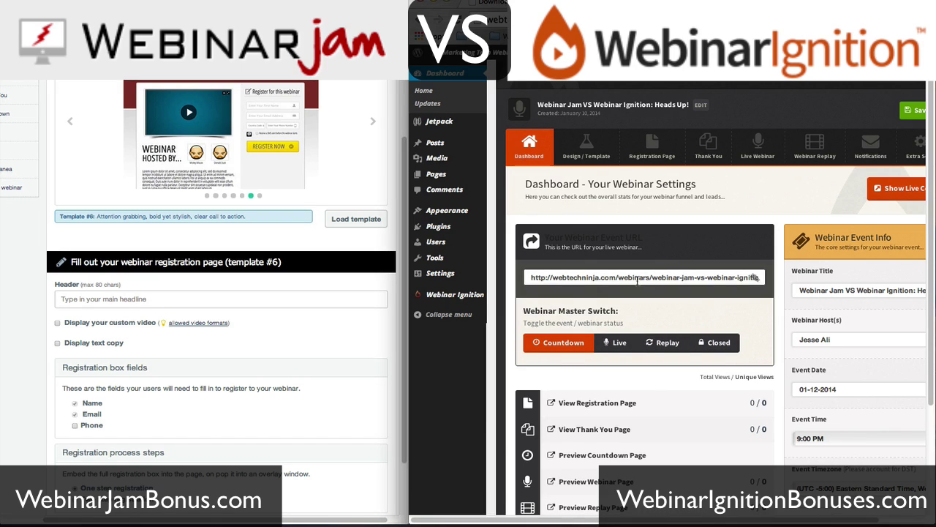
- Save the WebinarIgnition dashboard settings with Save & Update
{"action": "scroll", "coordinate": [779, 260], "scroll_direction": "down", "scroll_amount": 2}
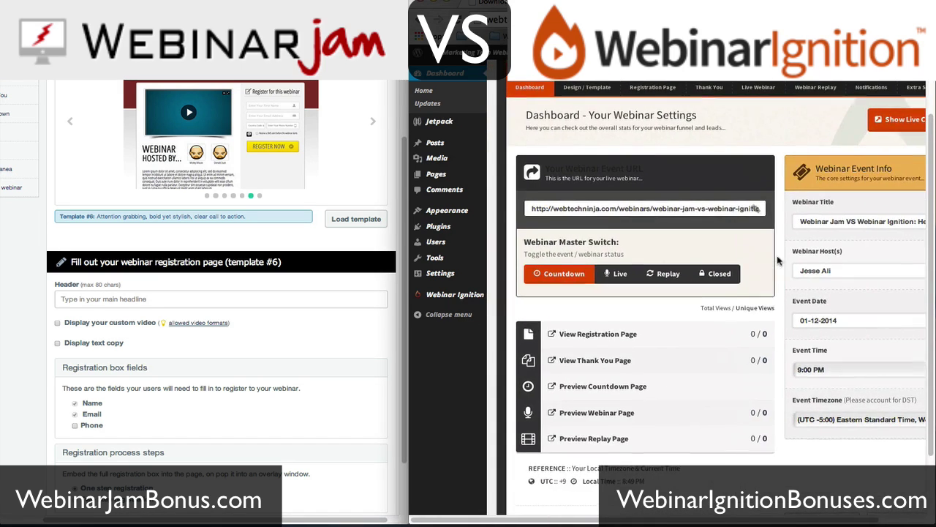
{"action": "scroll", "coordinate": [779, 260], "scroll_direction": "up", "scroll_amount": 2}
{"action": "scroll", "coordinate": [827, 190], "scroll_direction": "right", "scroll_amount": 2}
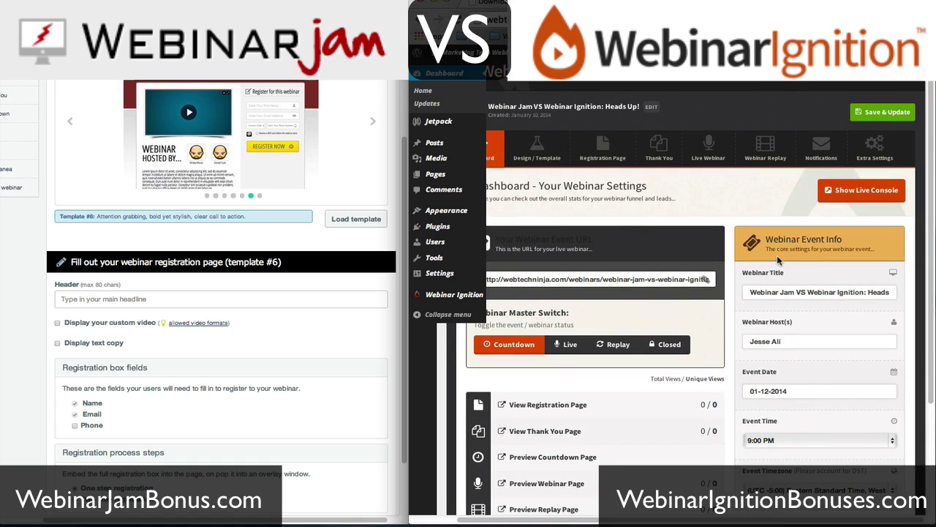
{"action": "left_click", "coordinate": [880, 113]}
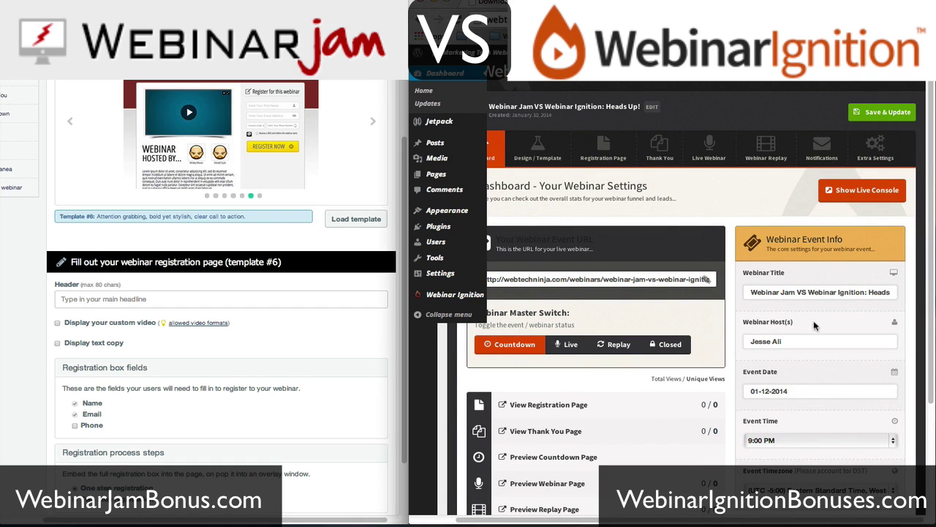
{"action": "scroll", "coordinate": [774, 368], "scroll_direction": "left", "scroll_amount": 2}
{"action": "scroll", "coordinate": [774, 368], "scroll_direction": "up", "scroll_amount": 1}
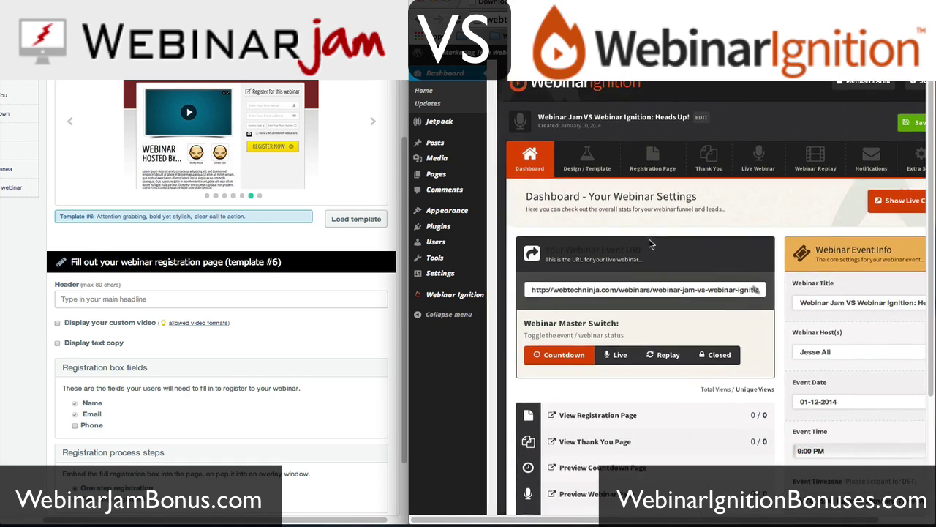
- In Design / Template, pick the second Registration Funnel Theme with the dark video header and save
{"action": "left_click", "coordinate": [588, 167]}
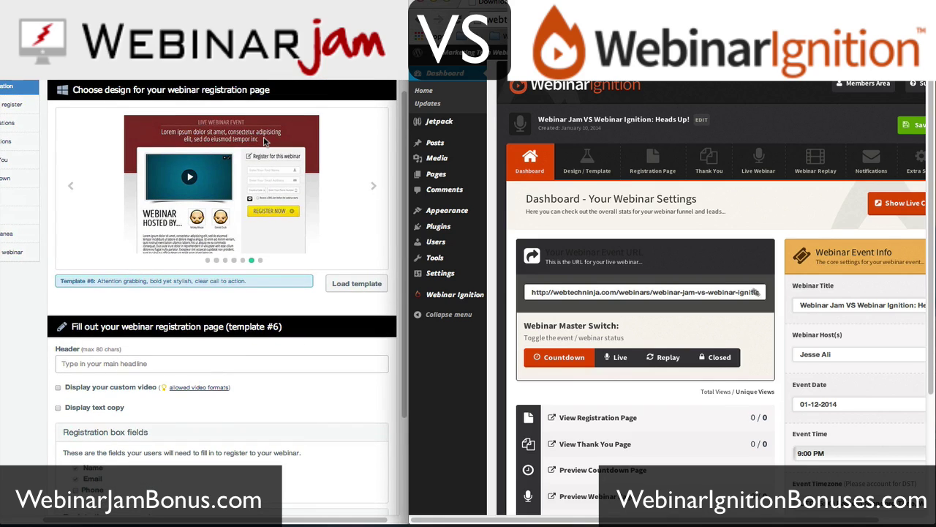
{"action": "scroll", "coordinate": [621, 282], "scroll_direction": "right", "scroll_amount": 2}
{"action": "scroll", "coordinate": [622, 284], "scroll_direction": "up", "scroll_amount": 1}
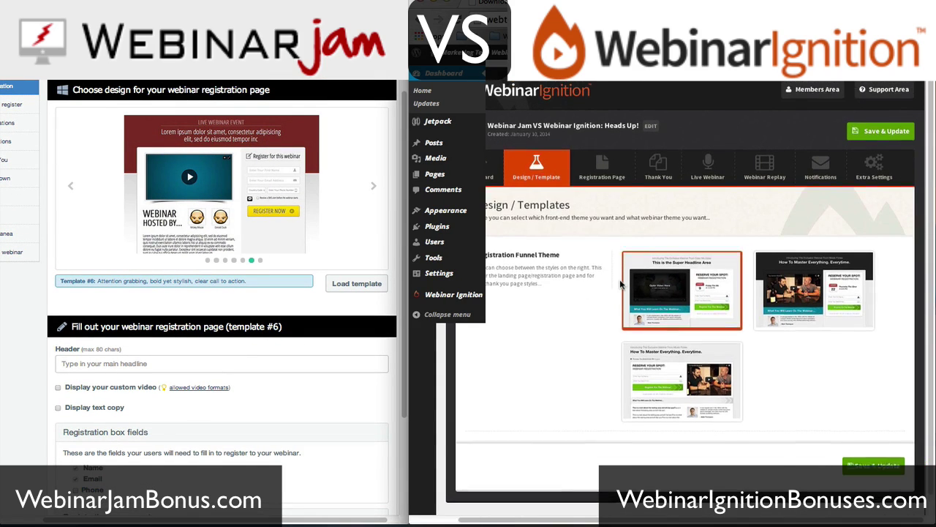
{"action": "scroll", "coordinate": [621, 286], "scroll_direction": "left", "scroll_amount": 1}
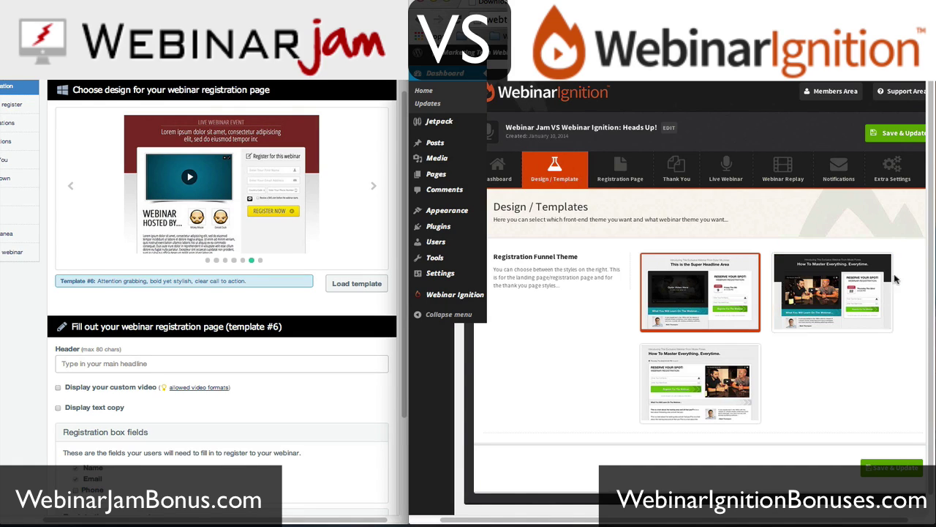
{"action": "scroll", "coordinate": [793, 346], "scroll_direction": "down", "scroll_amount": 1}
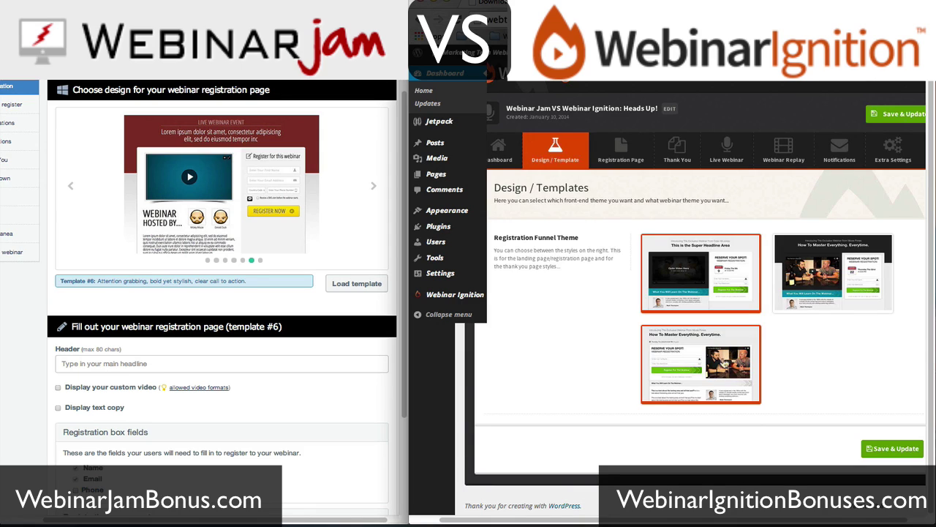
{"action": "left_click", "coordinate": [818, 296]}
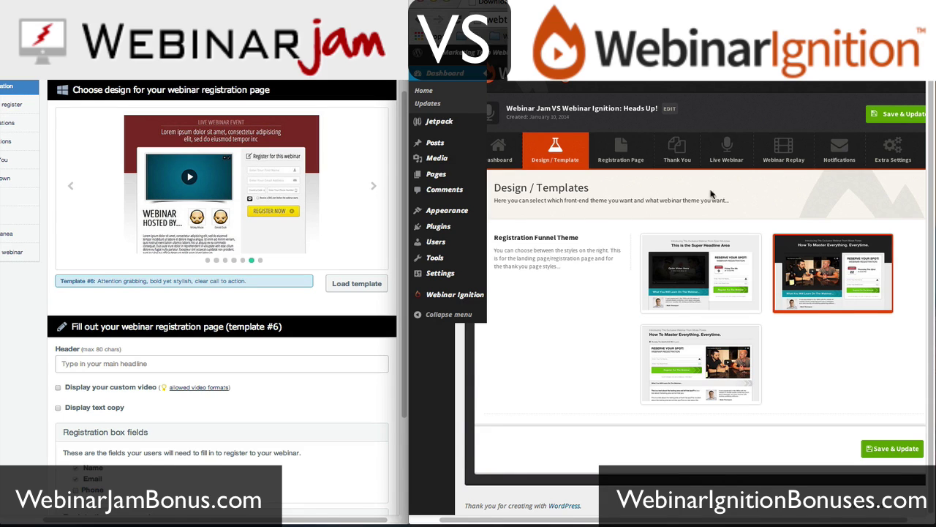
{"action": "left_click", "coordinate": [877, 452]}
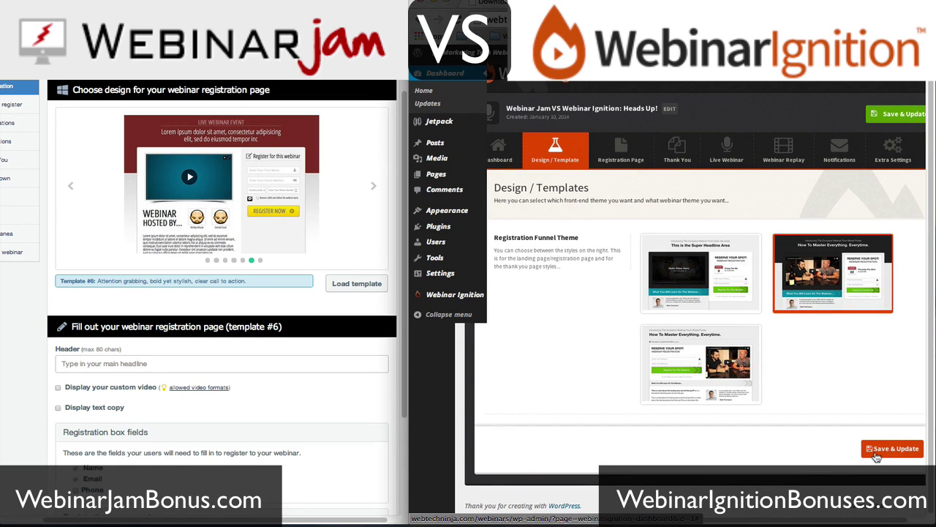
{"action": "scroll", "coordinate": [123, 281], "scroll_direction": "down", "scroll_amount": 2}
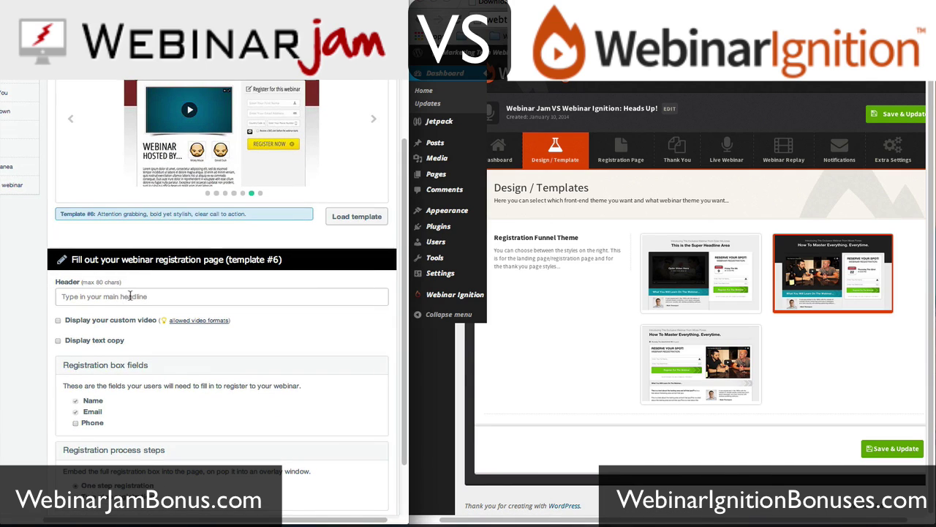
- Enter the registration headline "Heads Up: Webinar Jam VS Webinar Ignition" and enable Display your custom video
{"action": "left_click", "coordinate": [125, 295]}
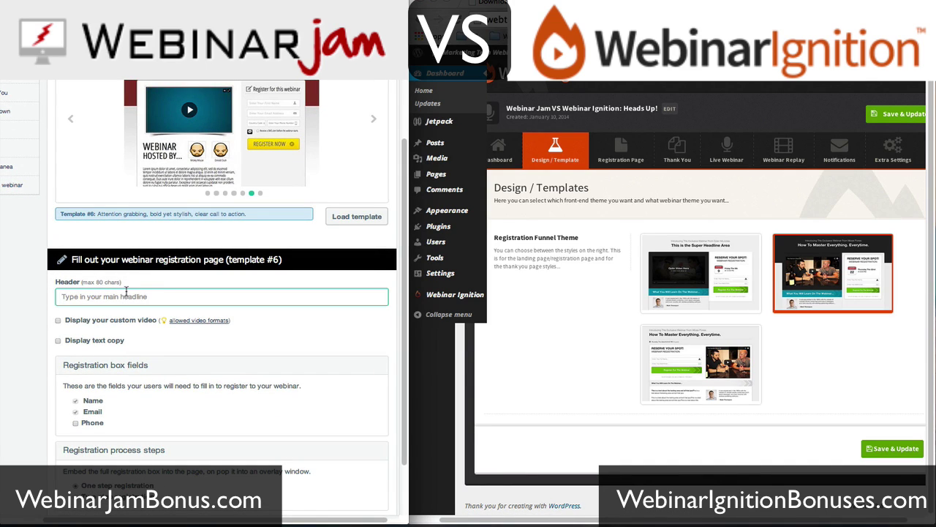
{"action": "type", "text": "Had"}
{"action": "type", "text": "ds Up: "}
{"action": "type", "text": "Webinar Jam VS Webinar Ignition"}
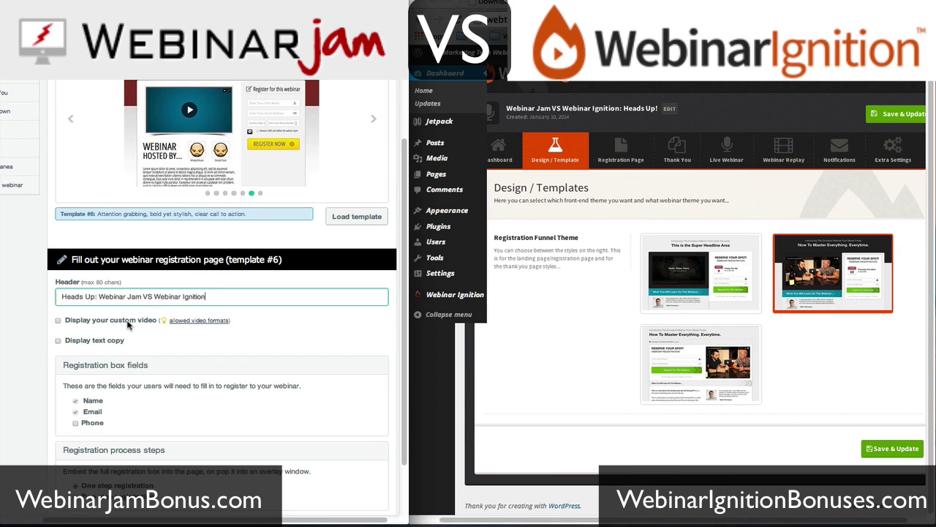
{"action": "left_click", "coordinate": [58, 321]}
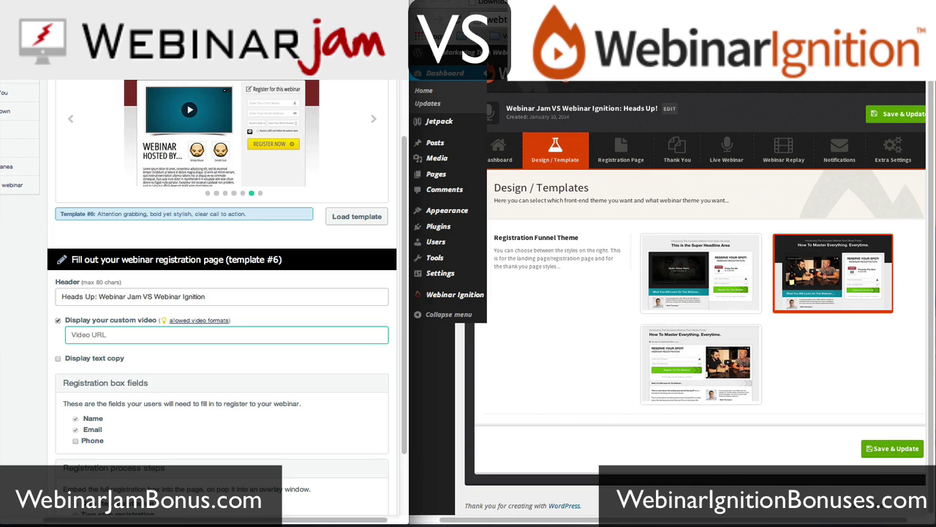
- Load youtube.com in a new browser tab
{"action": "key", "text": "super+t"}
{"action": "type", "text": "youtube.com"}
{"action": "key", "text": "Return"}
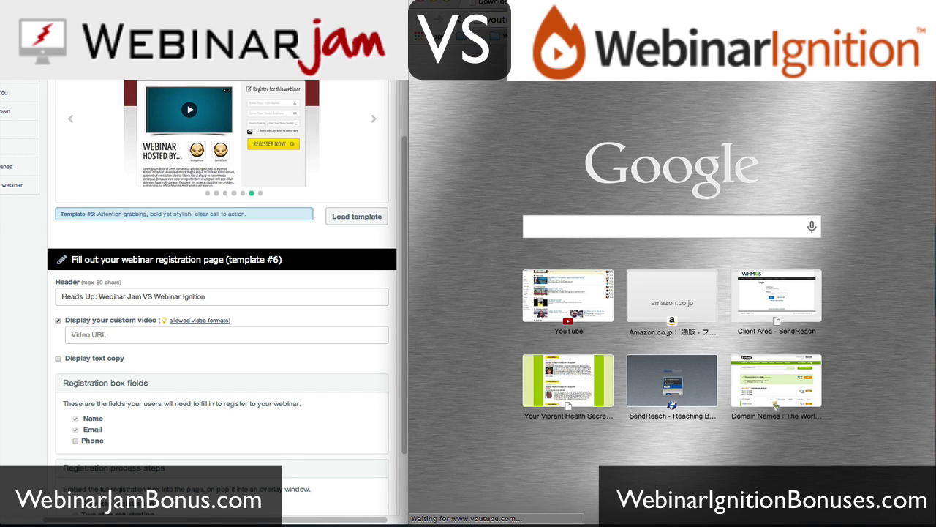